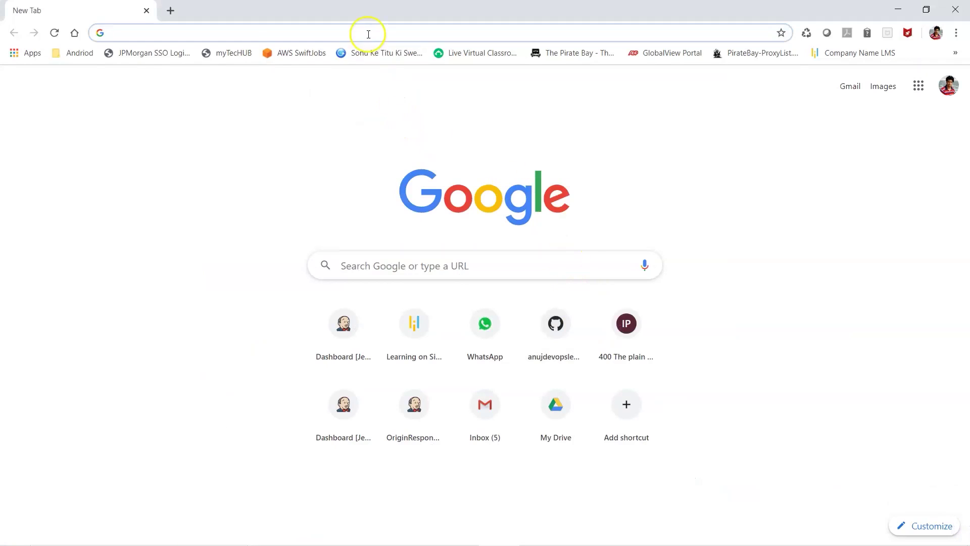
Step: Search the web for "jdk 8 download" and open Oracle's Java SE Development Kit 8 downloads result
{"action": "left_click", "coordinate": [368, 33]}
{"action": "type", "text": "jdk"}
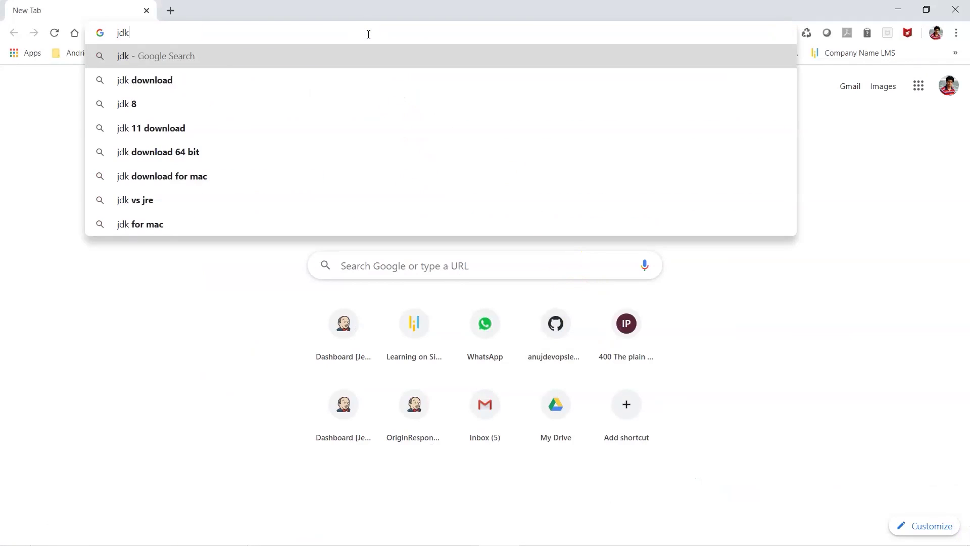
{"action": "type", "text": " 8 download"}
{"action": "key", "text": "Return"}
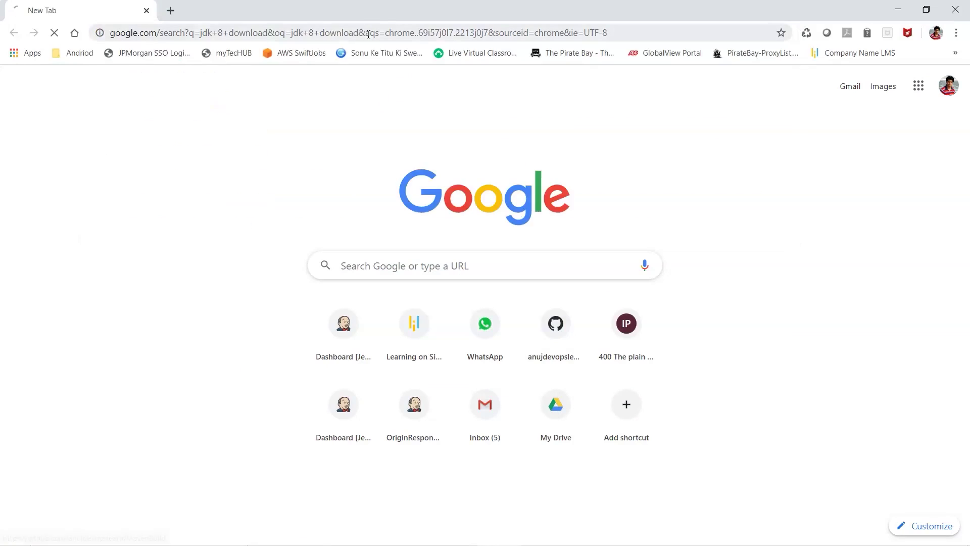
{"action": "left_click", "coordinate": [234, 178]}
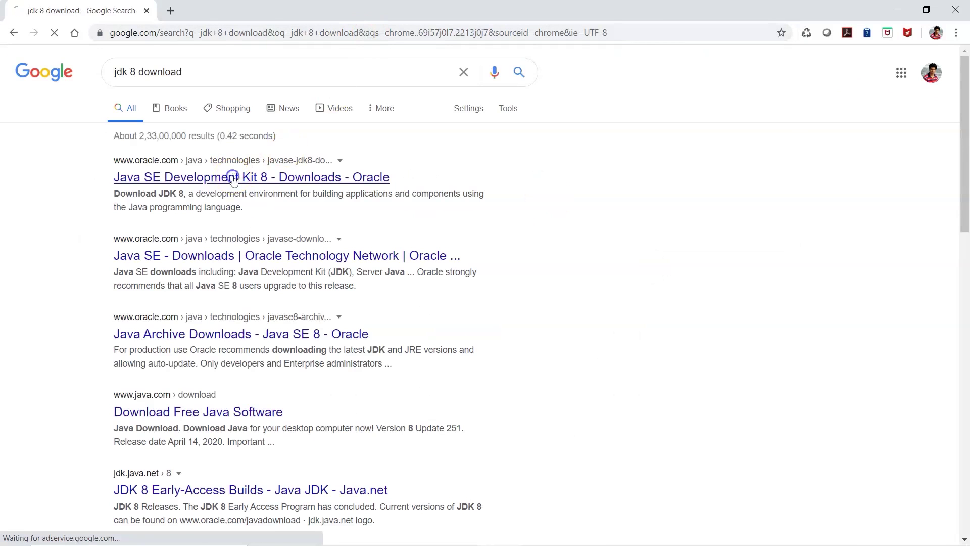
Step: Examine the JDK 8u251 and demos download lists for the available platforms and version, dismissing the desktop notifications
{"action": "scroll", "coordinate": [486, 226], "scroll_direction": "down", "scroll_amount": 10}
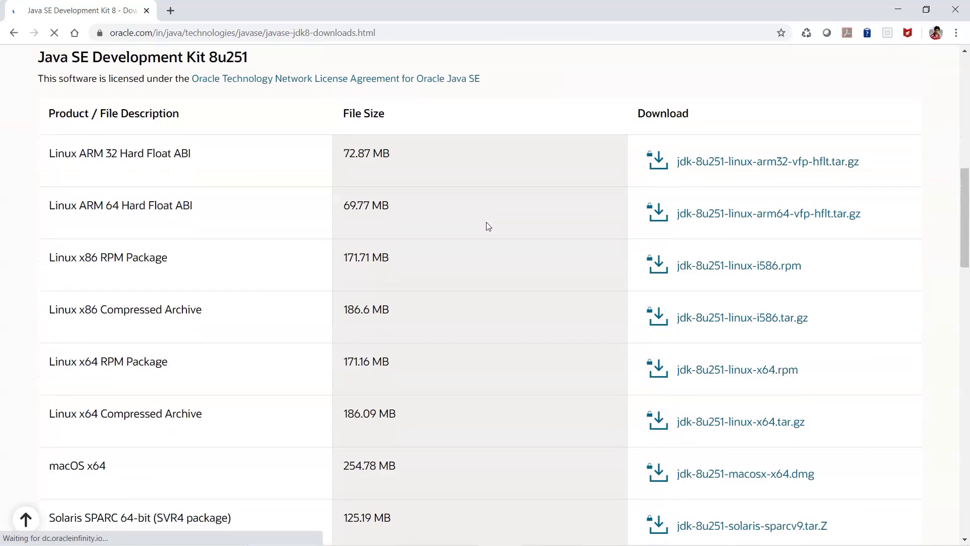
{"action": "scroll", "coordinate": [488, 225], "scroll_direction": "down", "scroll_amount": 5}
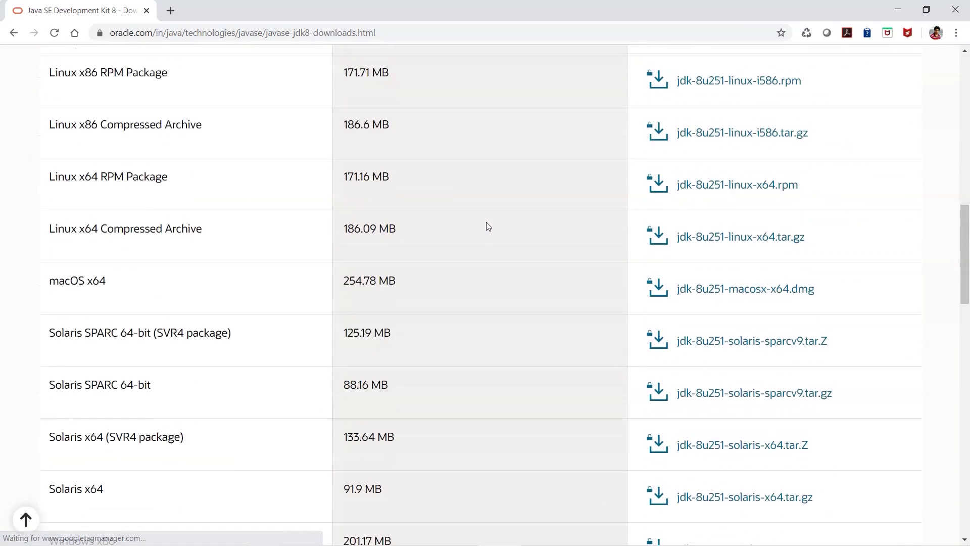
{"action": "scroll", "coordinate": [488, 226], "scroll_direction": "down", "scroll_amount": 2}
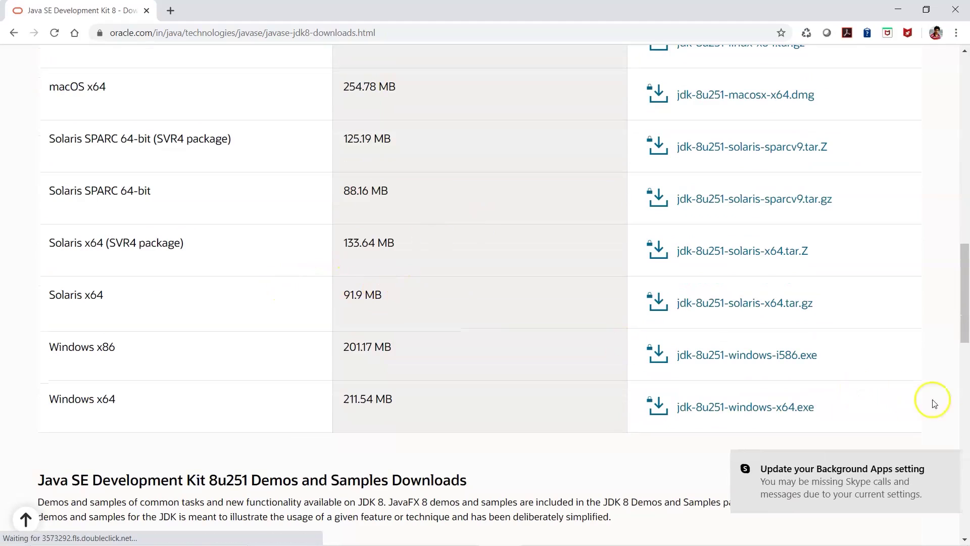
{"action": "left_click", "coordinate": [954, 460]}
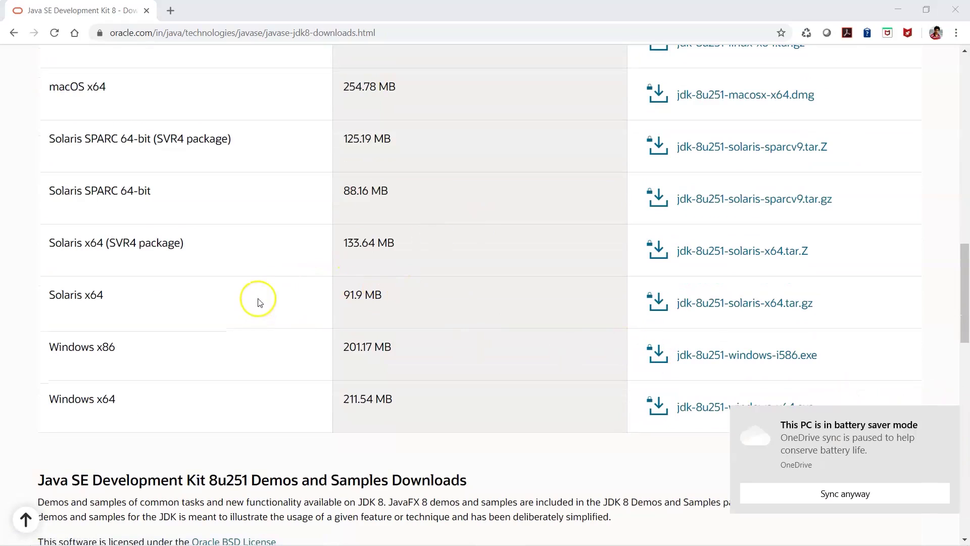
{"action": "left_click", "coordinate": [945, 418]}
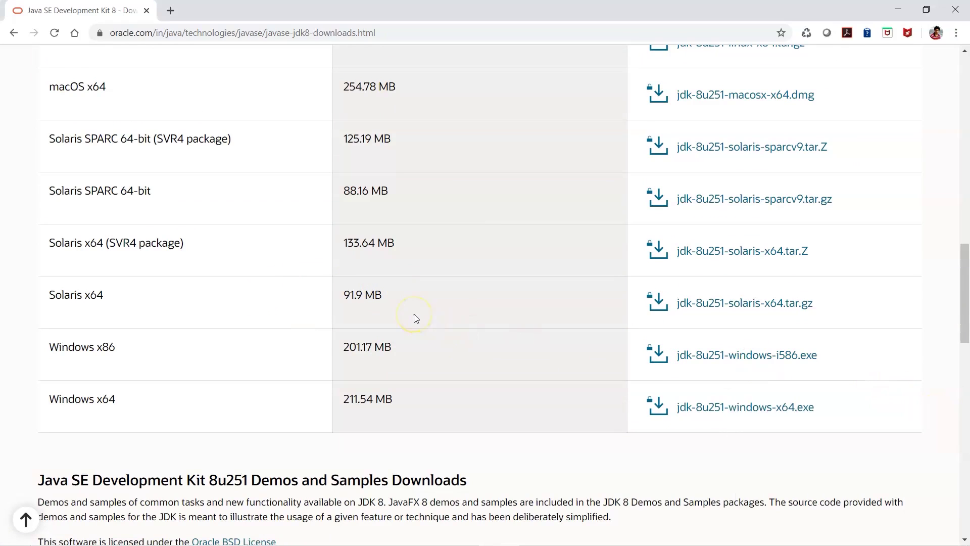
{"action": "scroll", "coordinate": [416, 317], "scroll_direction": "down", "scroll_amount": 1}
{"action": "scroll", "coordinate": [415, 317], "scroll_direction": "down", "scroll_amount": 10}
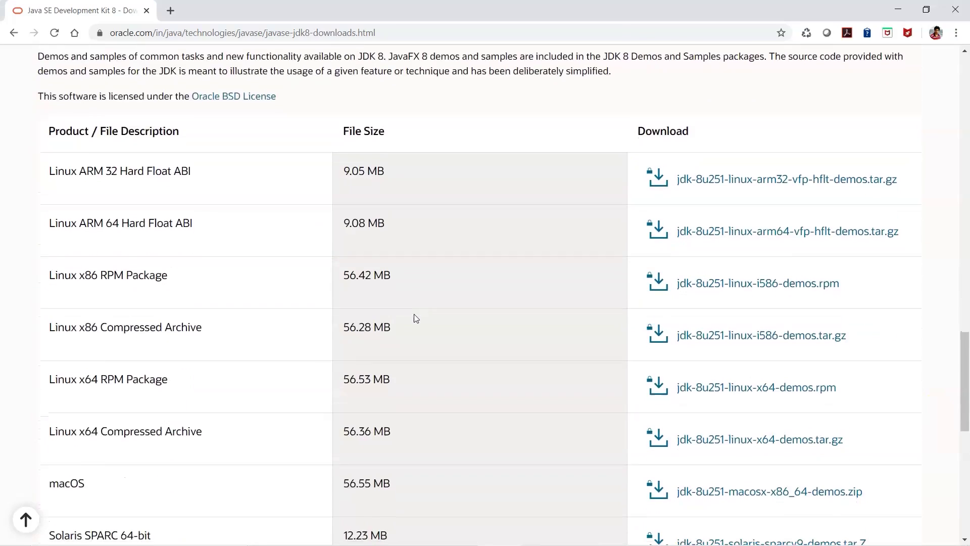
{"action": "scroll", "coordinate": [393, 280], "scroll_direction": "down", "scroll_amount": 4}
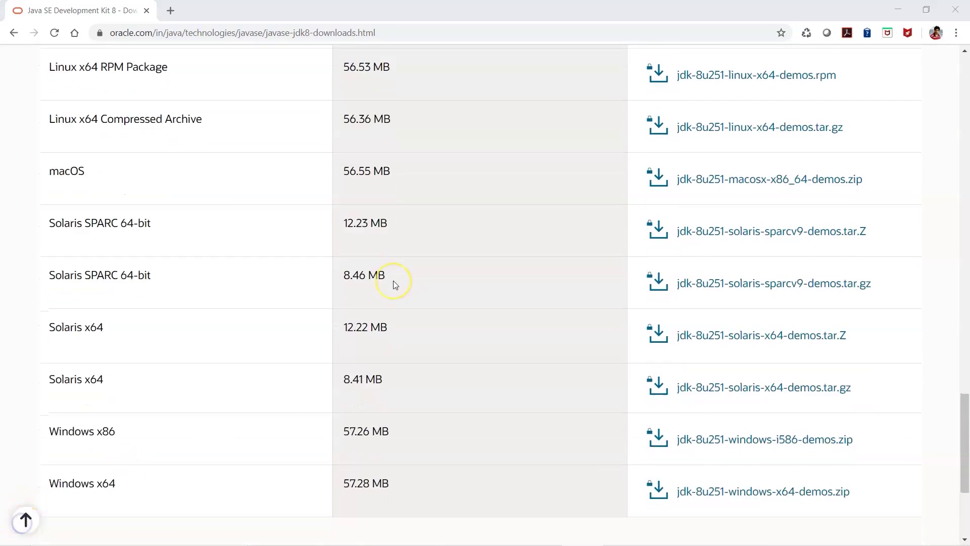
{"action": "scroll", "coordinate": [393, 280], "scroll_direction": "down", "scroll_amount": 1}
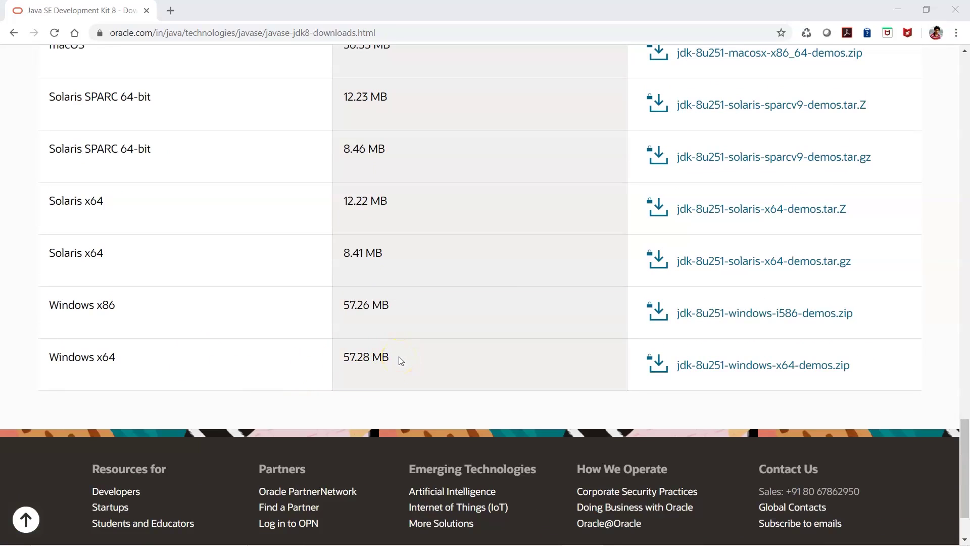
{"action": "scroll", "coordinate": [401, 360], "scroll_direction": "up", "scroll_amount": 14}
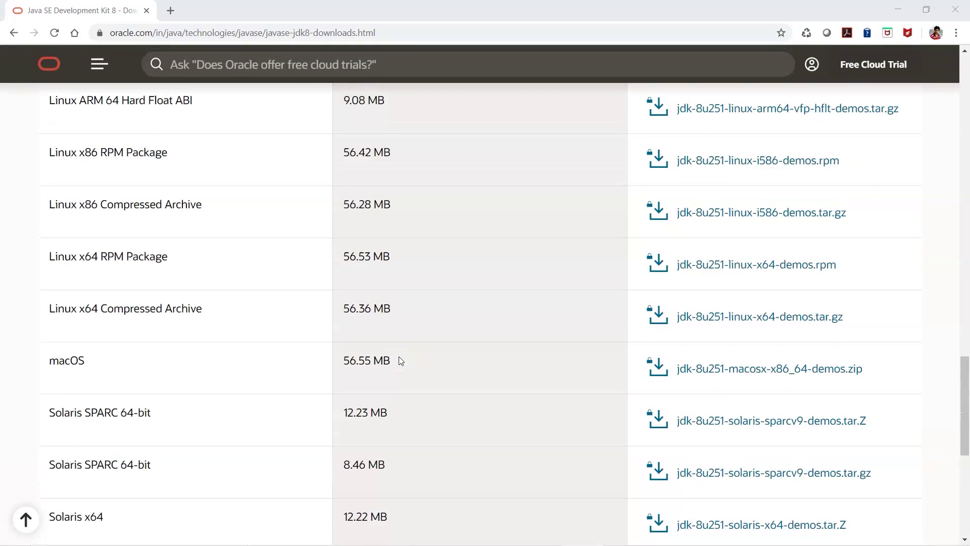
{"action": "scroll", "coordinate": [401, 361], "scroll_direction": "up", "scroll_amount": 16}
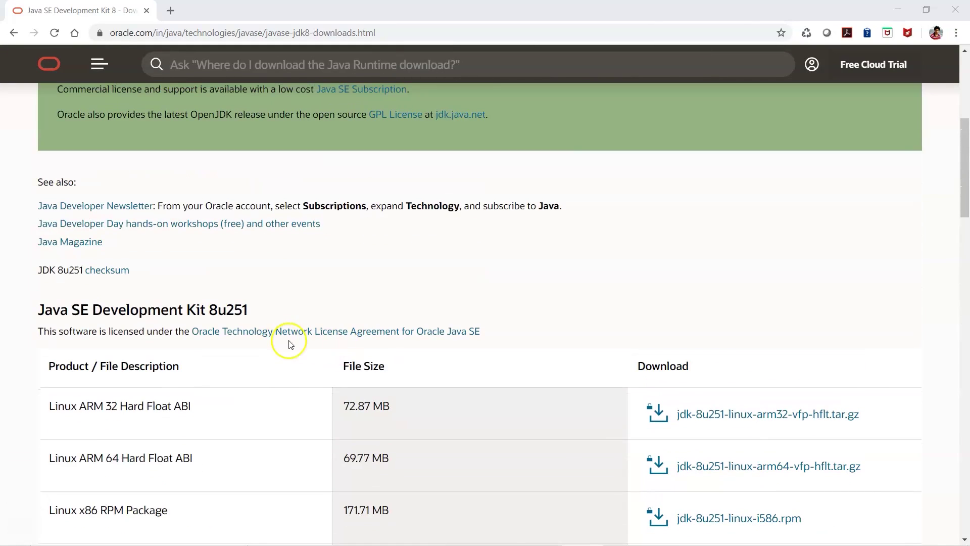
{"action": "double_click", "coordinate": [228, 309]}
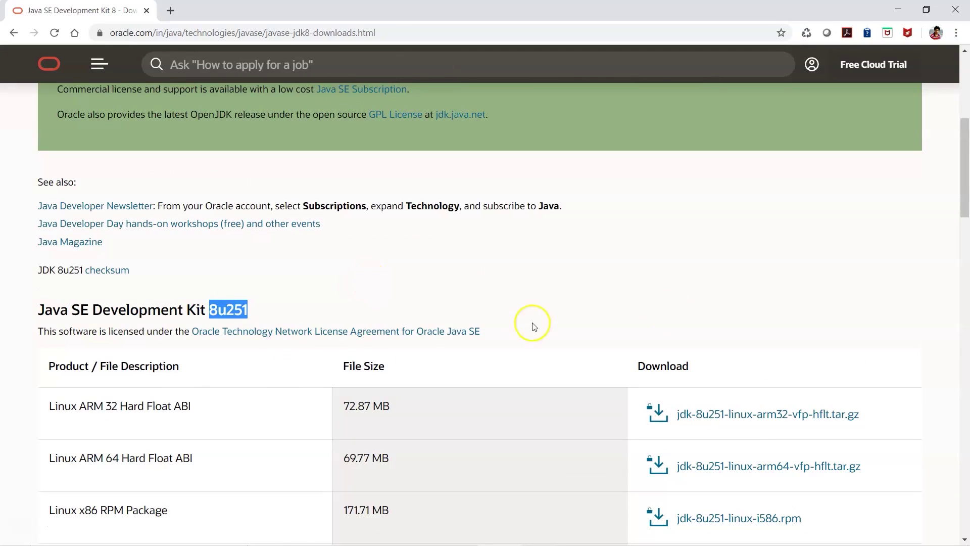
Step: Download jdk-8u251-windows-x64.exe, accepting the Oracle license agreement and signing in with the account's username and password
{"action": "scroll", "coordinate": [567, 526], "scroll_direction": "down", "scroll_amount": 8}
{"action": "scroll", "coordinate": [470, 477], "scroll_direction": "down", "scroll_amount": 4}
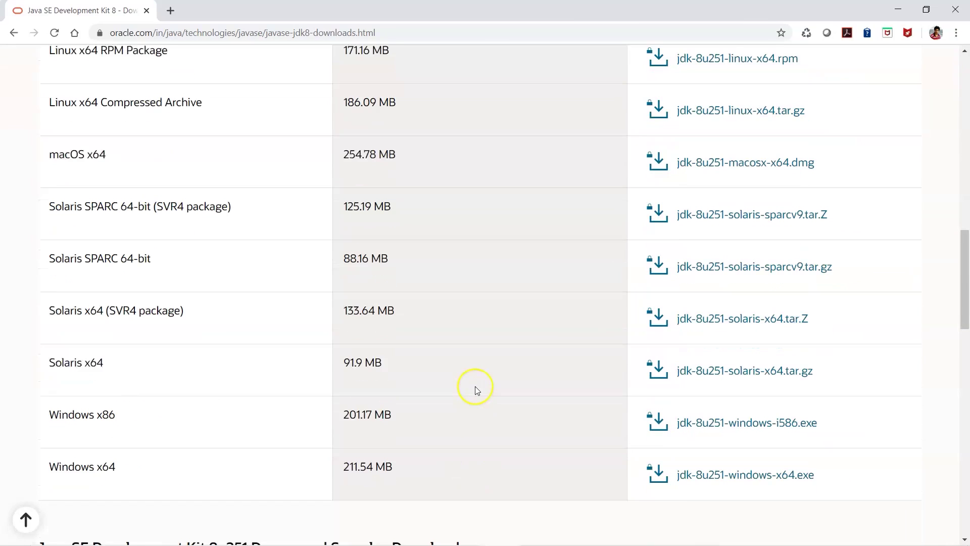
{"action": "left_click", "coordinate": [727, 477]}
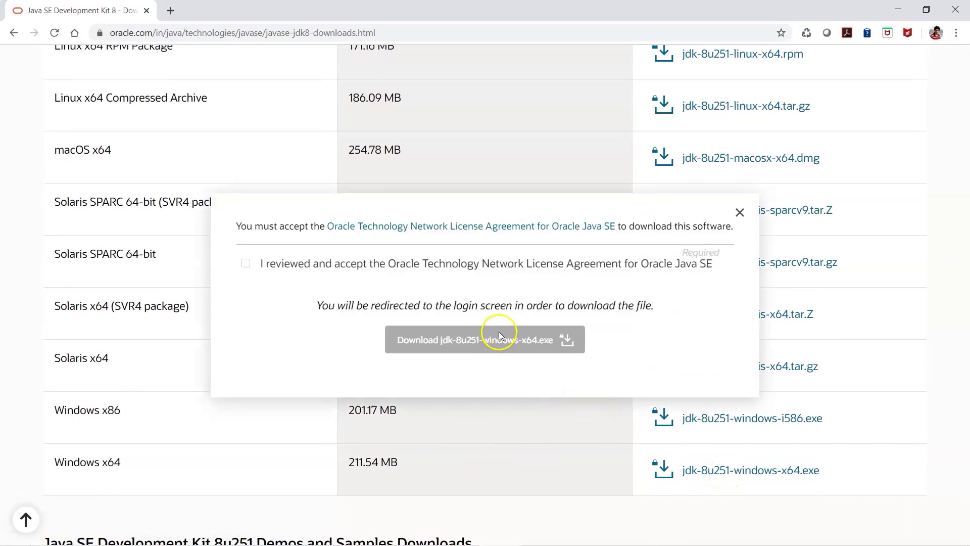
{"action": "left_click", "coordinate": [245, 263]}
{"action": "left_click", "coordinate": [502, 344]}
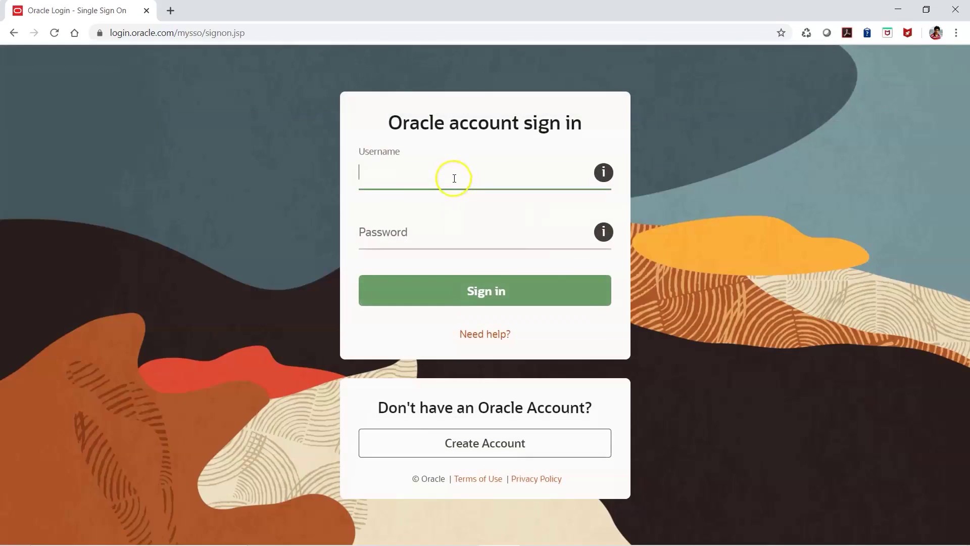
{"action": "left_click", "coordinate": [454, 178]}
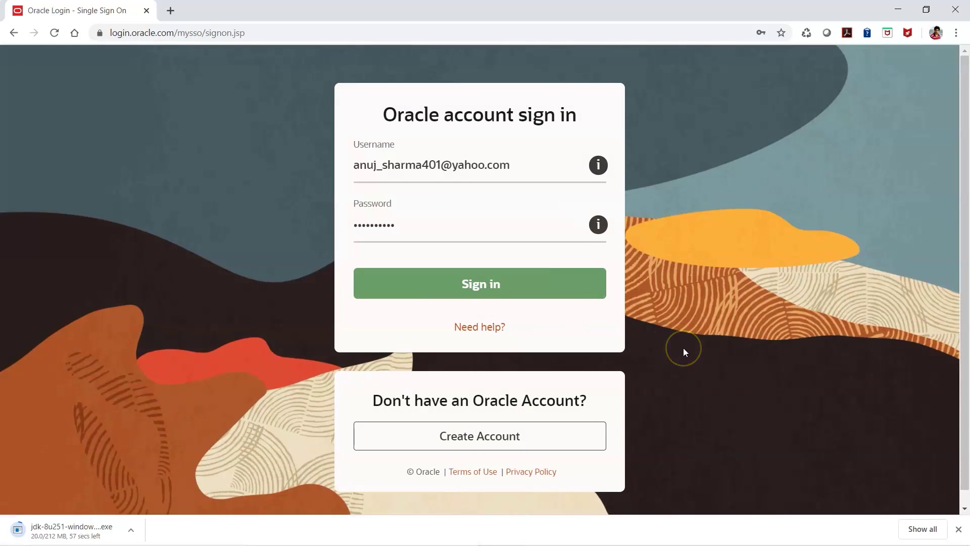
{"action": "scroll", "coordinate": [683, 347], "scroll_direction": "down", "scroll_amount": 1}
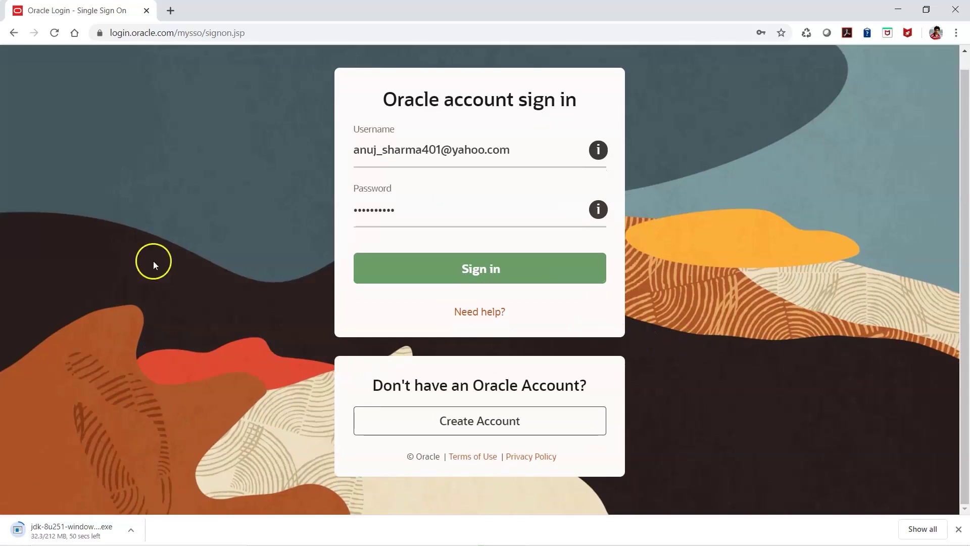
Step: Replace the Oracle login page with a fresh tab, search for "maven download" and open the Download Apache Maven result
{"action": "left_click", "coordinate": [171, 10]}
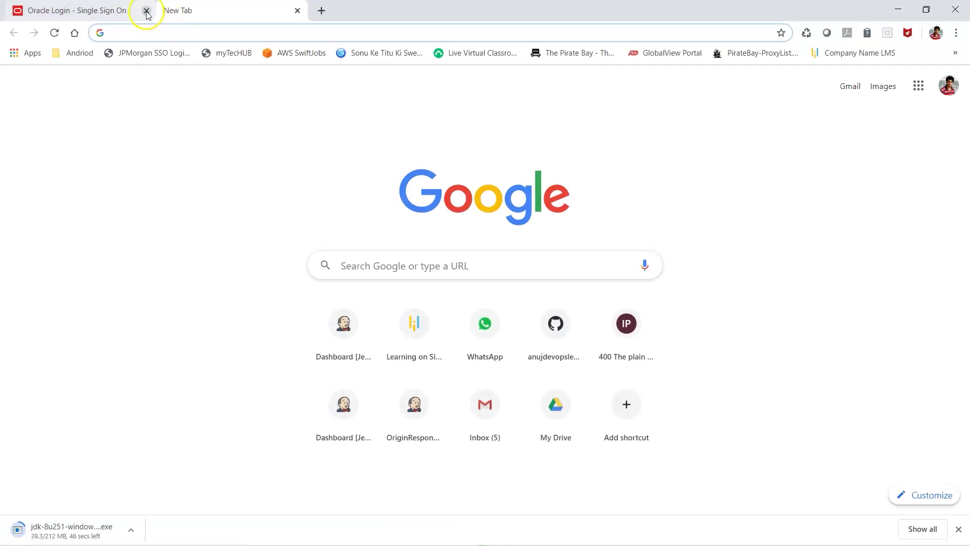
{"action": "left_click", "coordinate": [146, 10]}
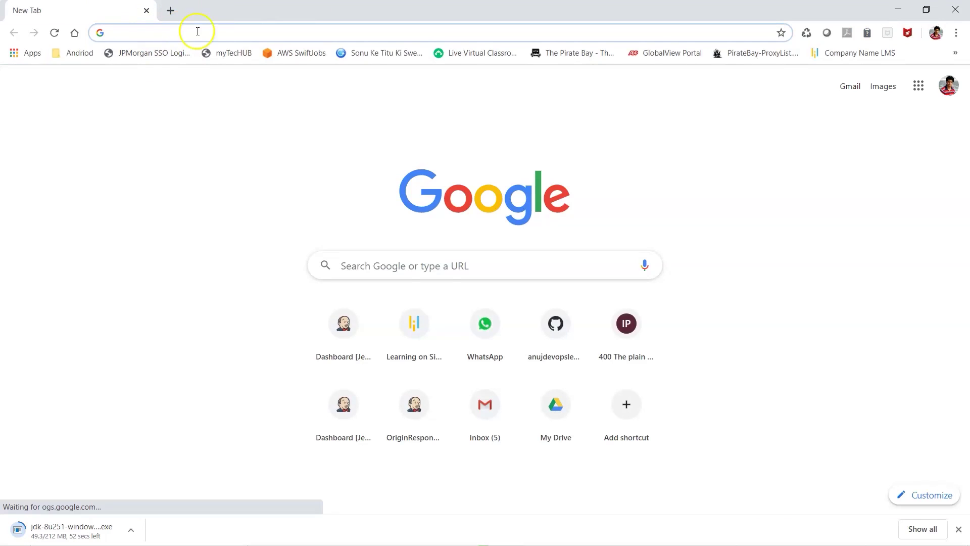
{"action": "type", "text": "mav"}
{"action": "key", "text": "BackSpace"}
{"action": "key", "text": "BackSpace"}
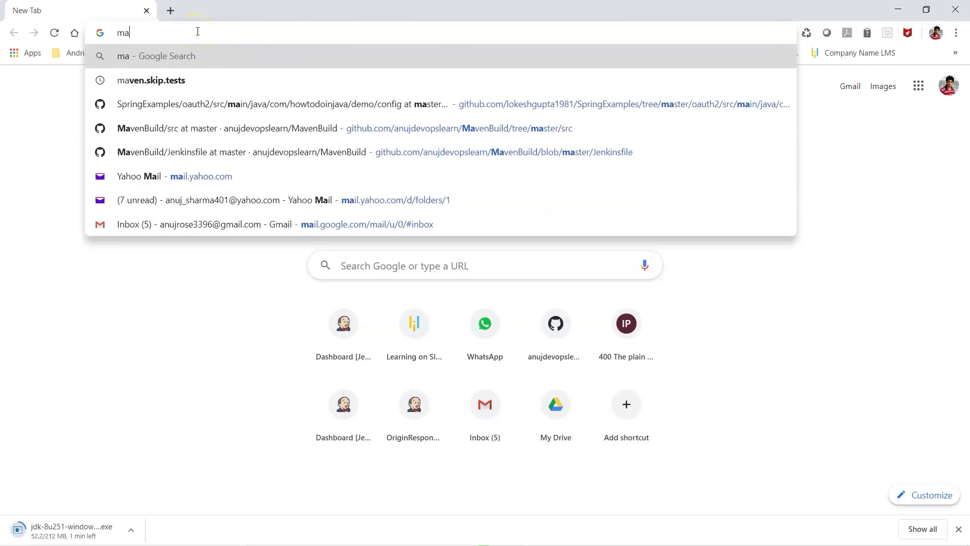
{"action": "type", "text": "ven download"}
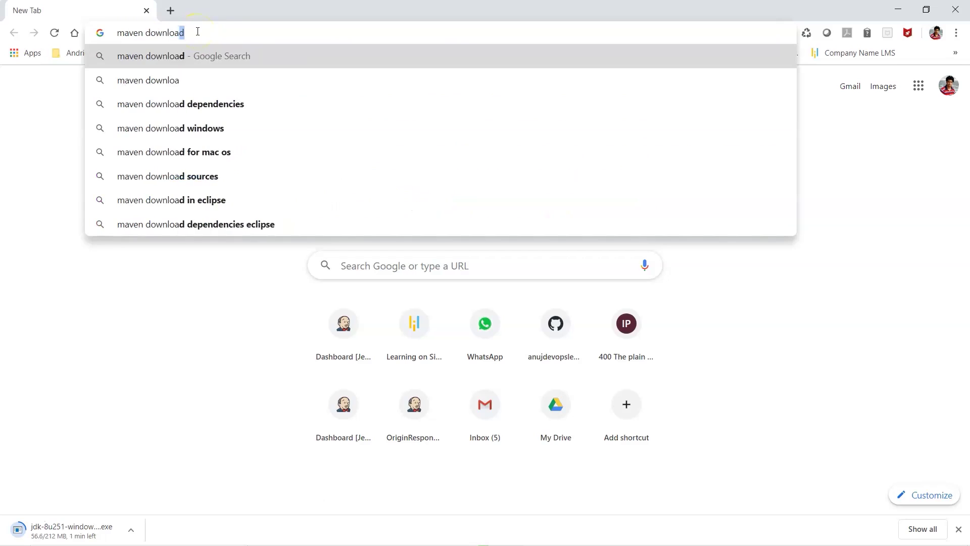
{"action": "key", "text": "Return"}
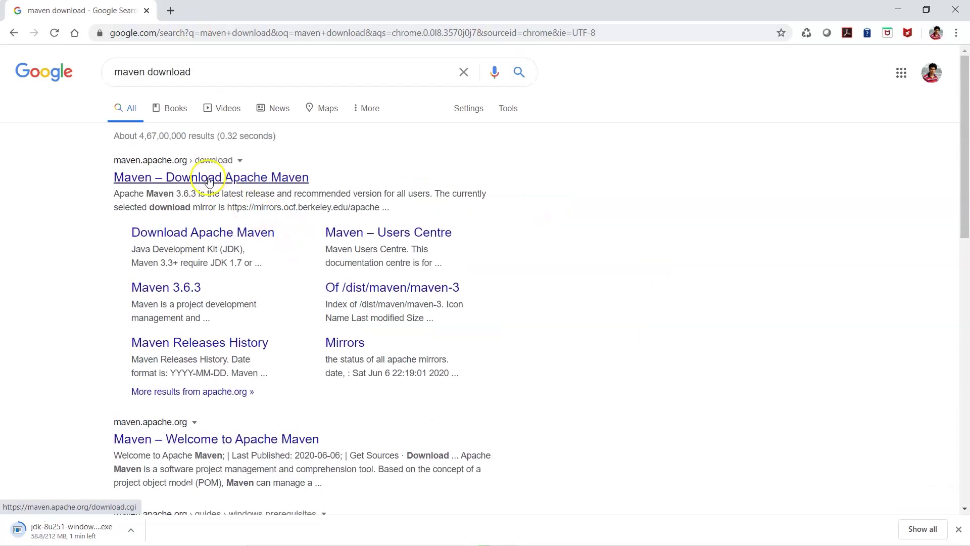
{"action": "left_click", "coordinate": [210, 180]}
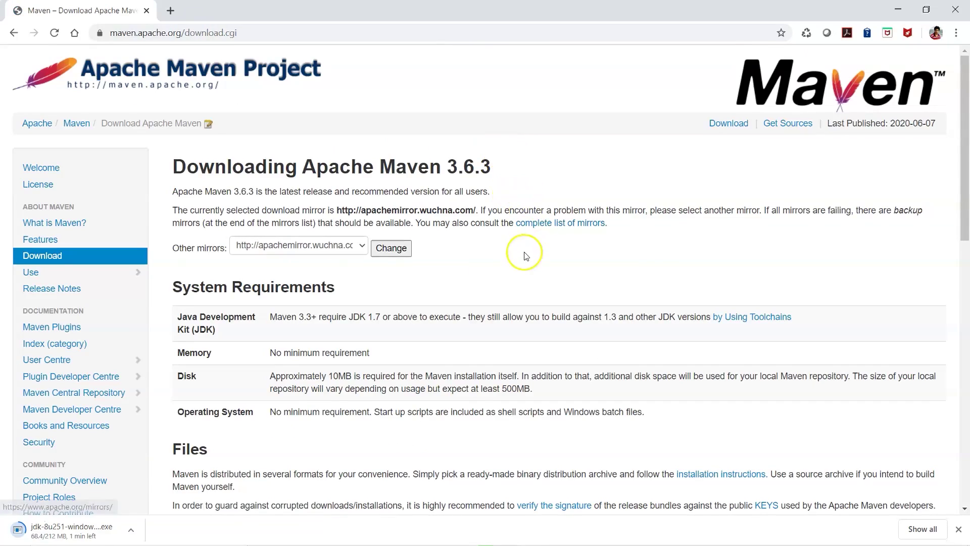
Step: Download the Maven 3.6.3 binary zip archive, apache-maven-3.6.3-bin.zip, from the Files table
{"action": "scroll", "coordinate": [525, 255], "scroll_direction": "down", "scroll_amount": 5}
{"action": "scroll", "coordinate": [525, 255], "scroll_direction": "down", "scroll_amount": 3}
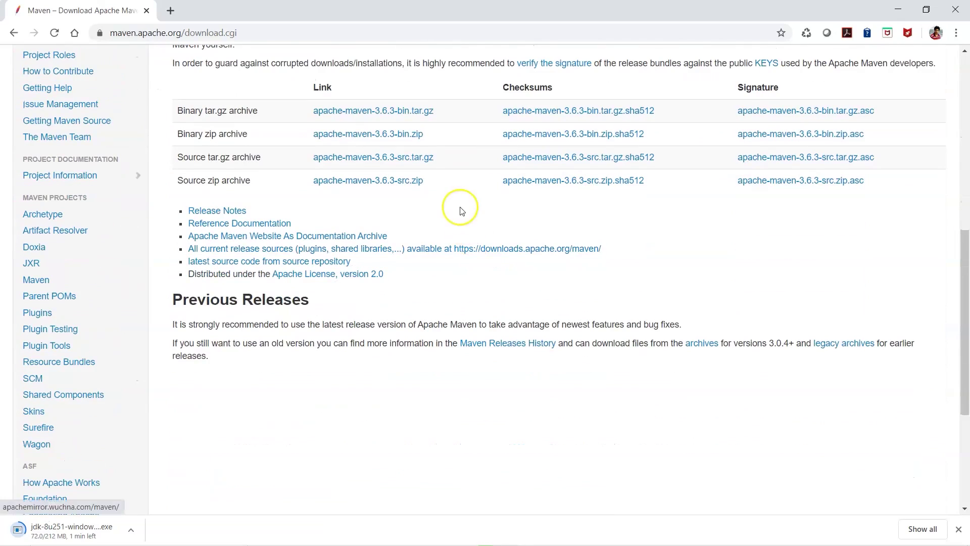
{"action": "scroll", "coordinate": [276, 182], "scroll_direction": "up", "scroll_amount": 1}
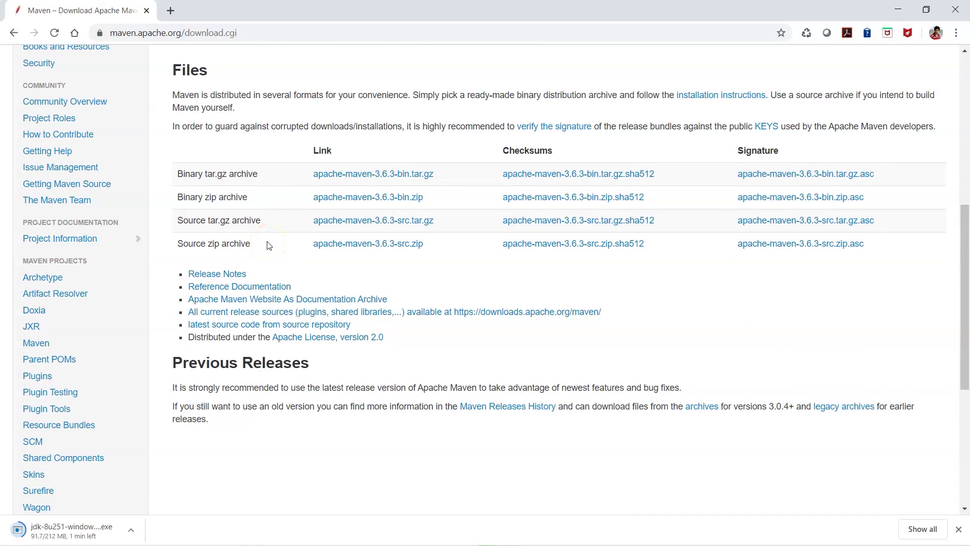
{"action": "scroll", "coordinate": [269, 246], "scroll_direction": "up", "scroll_amount": 4}
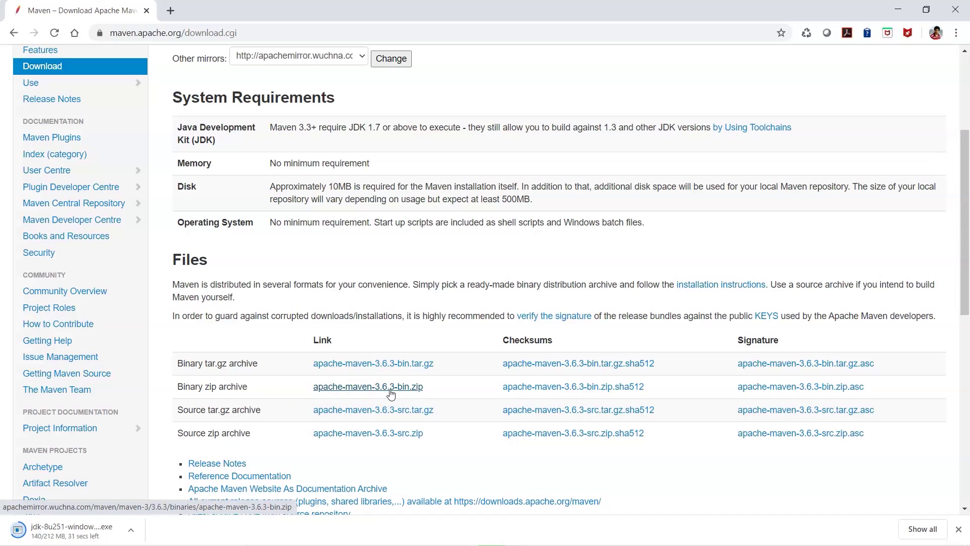
{"action": "left_click", "coordinate": [391, 392]}
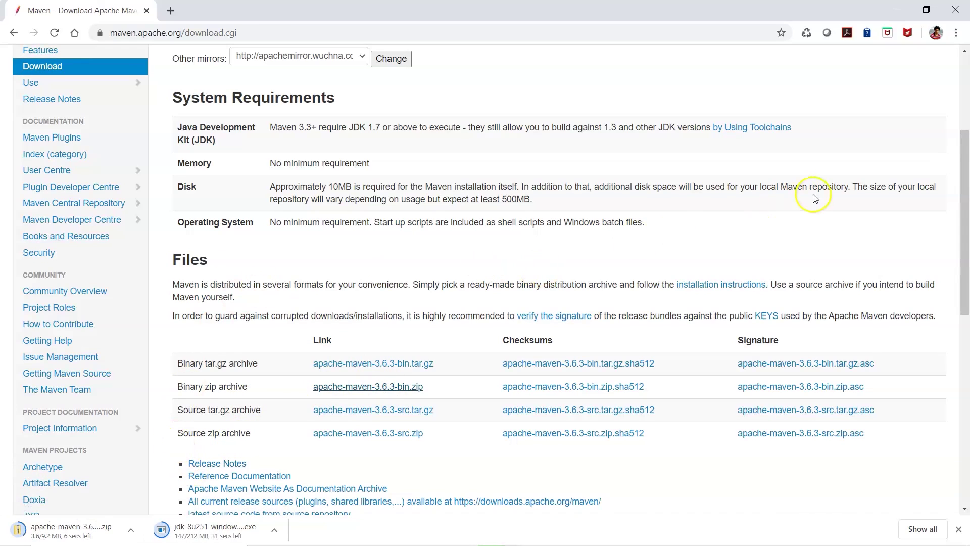
{"action": "scroll", "coordinate": [824, 192], "scroll_direction": "up", "scroll_amount": 4}
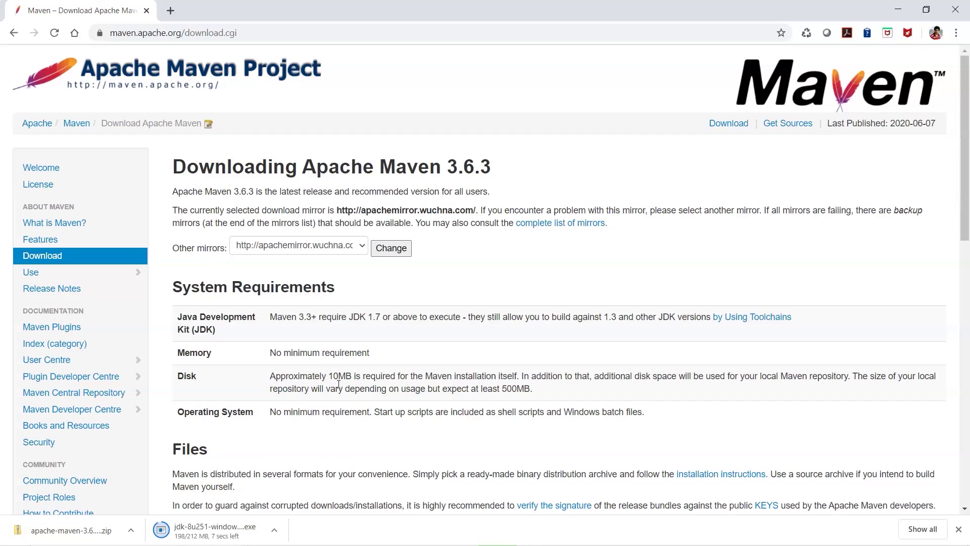
{"action": "left_click", "coordinate": [335, 384]}
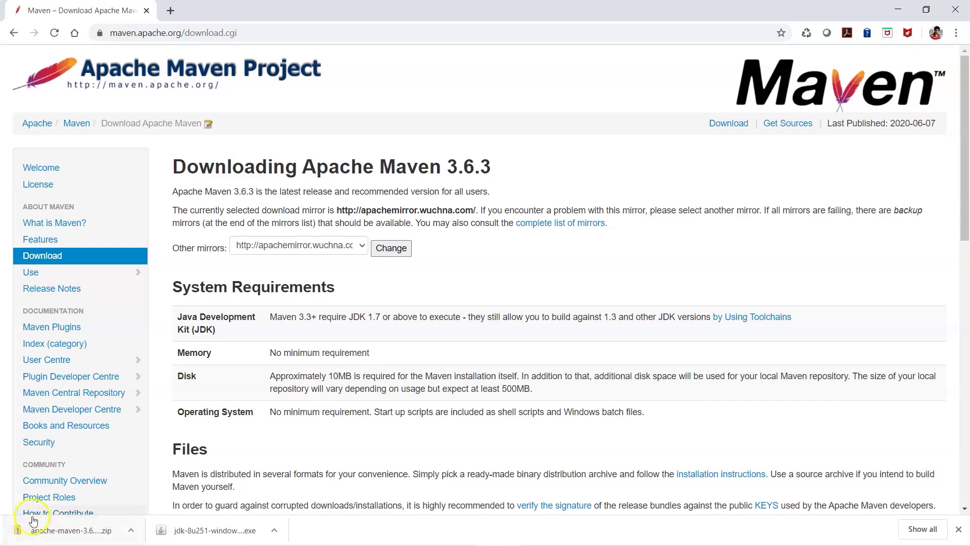
Step: Switch to the installation guide document and read its instructions for Java_home, the bin folder and the Maven download
{"action": "left_click", "coordinate": [17, 528]}
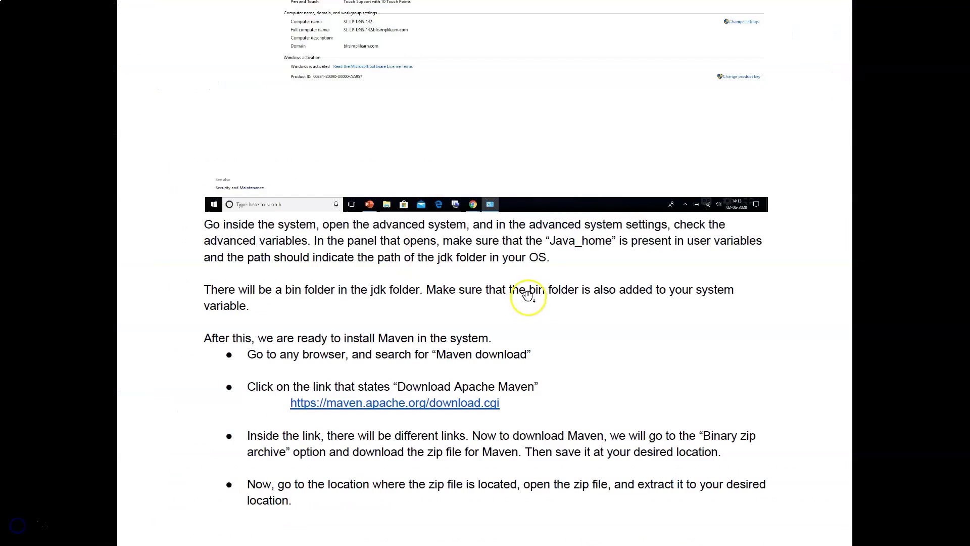
{"action": "scroll", "coordinate": [559, 295], "scroll_direction": "down", "scroll_amount": 2}
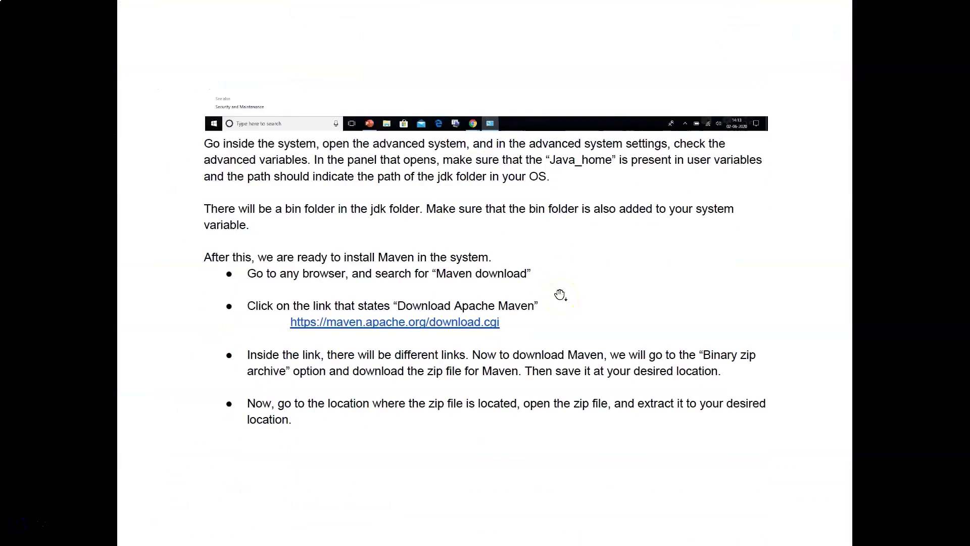
{"action": "scroll", "coordinate": [560, 295], "scroll_direction": "down", "scroll_amount": 10}
{"action": "scroll", "coordinate": [493, 310], "scroll_direction": "down", "scroll_amount": 1}
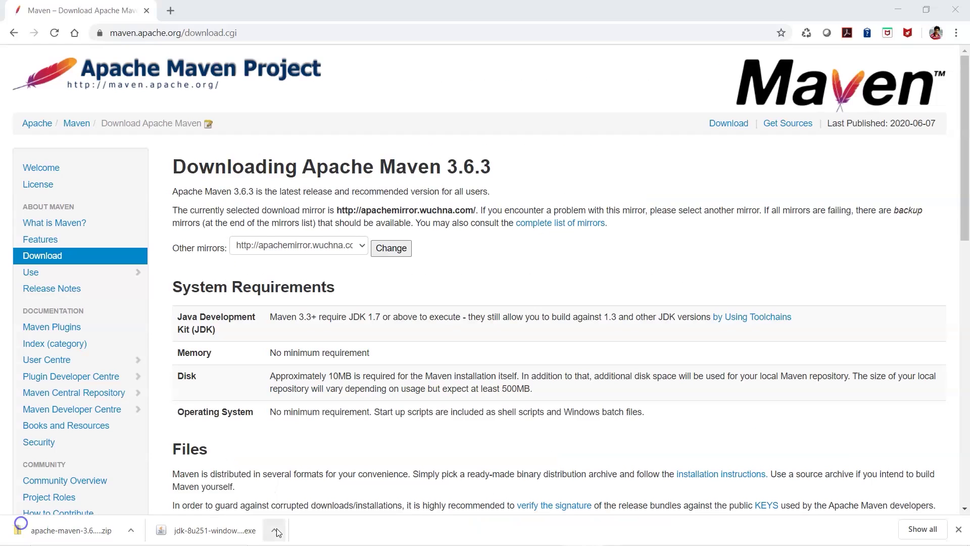
Step: Return to the browser and show the downloaded JDK installer in its File Explorer folder
{"action": "left_click", "coordinate": [275, 530]}
{"action": "left_click", "coordinate": [321, 485]}
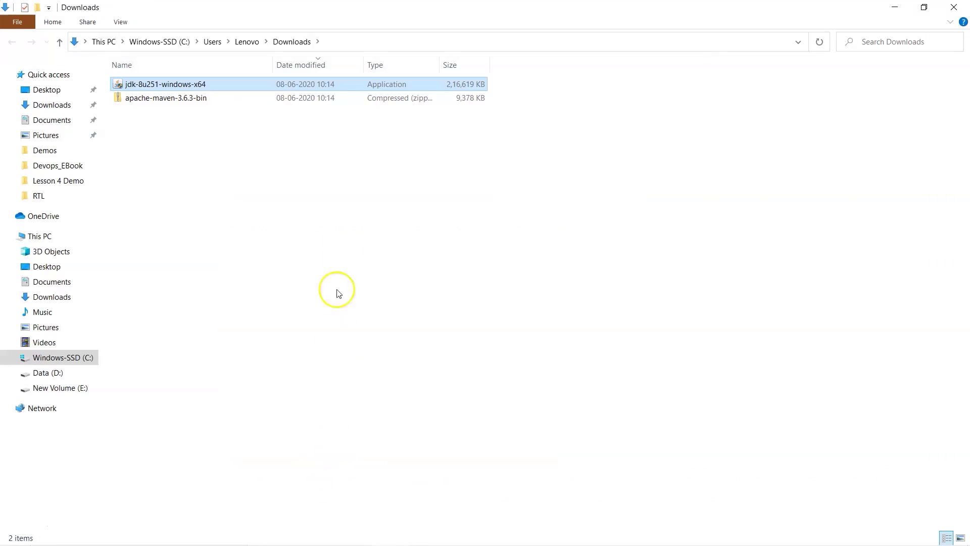
Step: Run the jdk-8u251-windows-x64 installer and install the JDK and JRE with the default features and destination folders
{"action": "double_click", "coordinate": [199, 84]}
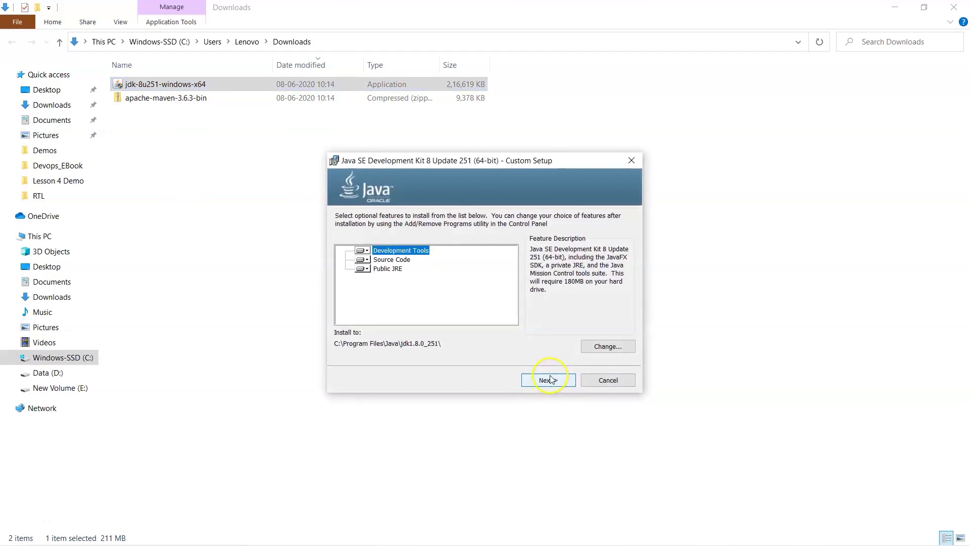
{"action": "left_click", "coordinate": [552, 376]}
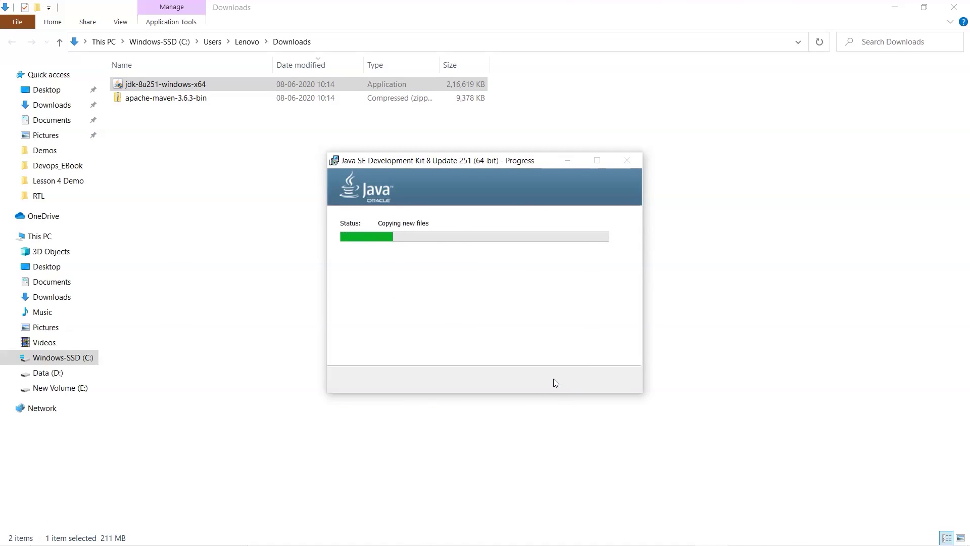
{"action": "left_click", "coordinate": [554, 342]}
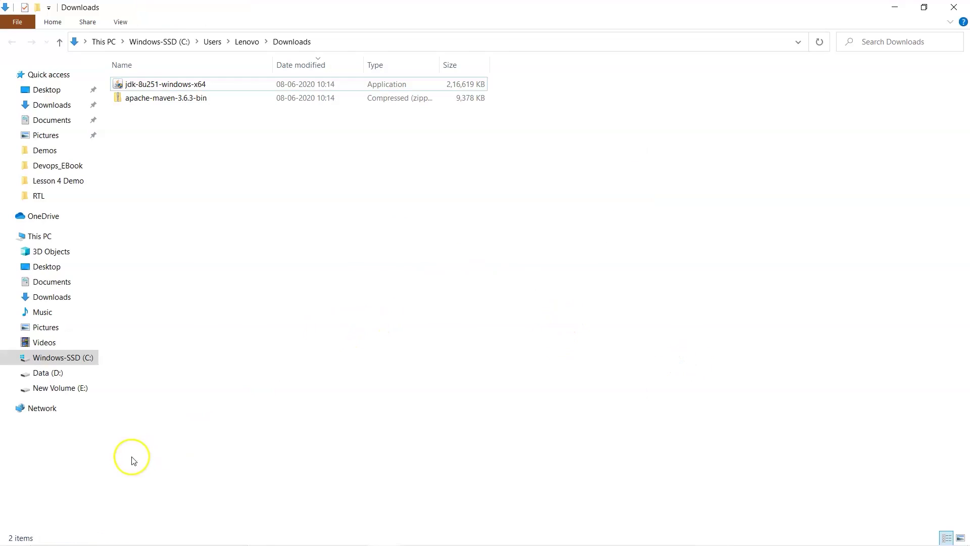
{"action": "left_click", "coordinate": [708, 534]}
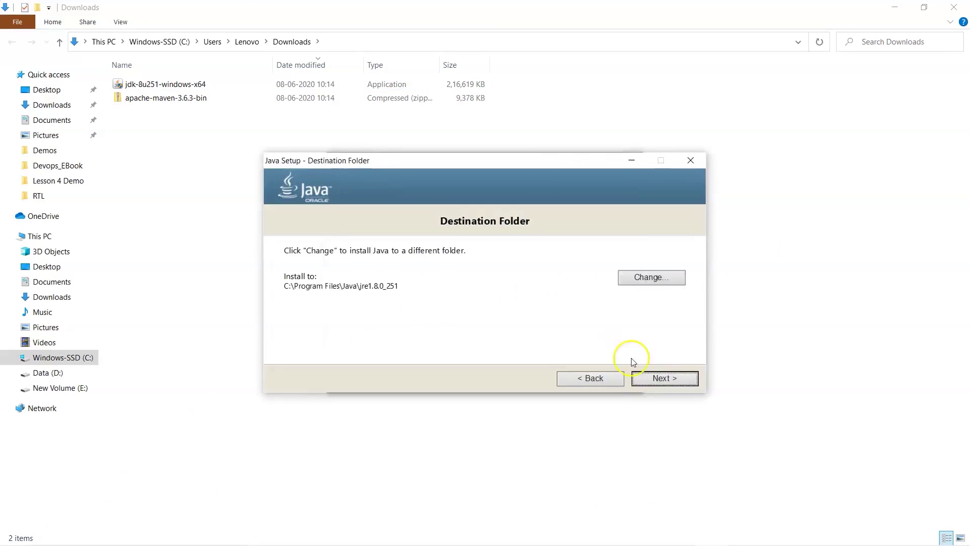
{"action": "left_click", "coordinate": [638, 374]}
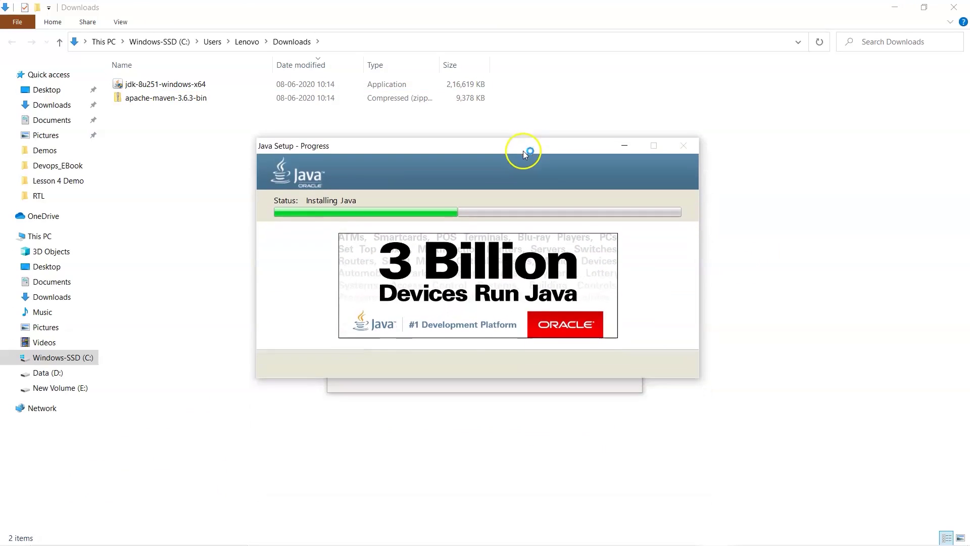
{"action": "left_click_drag", "start_coordinate": [523, 151], "coordinate": [524, 170]}
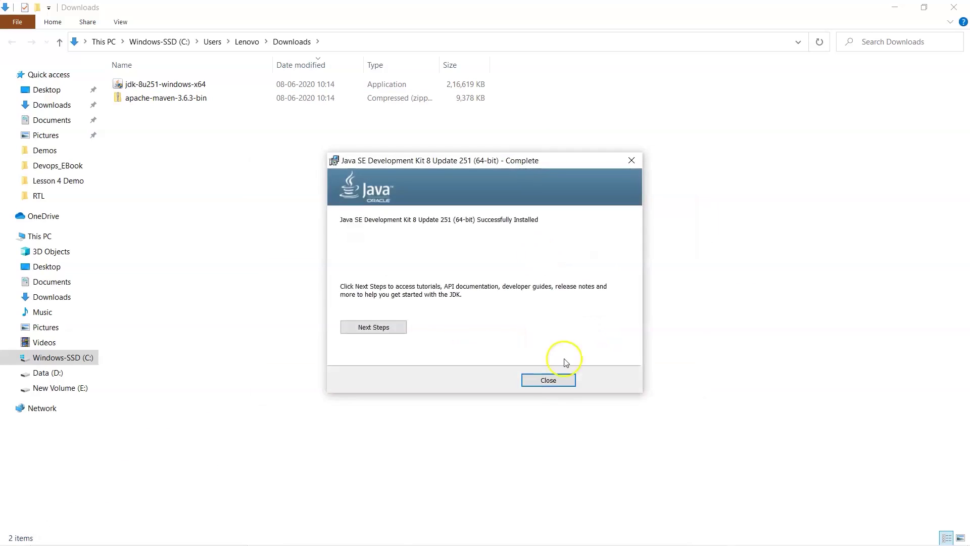
{"action": "left_click", "coordinate": [561, 378]}
Step: Extract the apache-maven-3.6.3-bin archive into the proposed folder of the same name in Downloads
{"action": "left_click", "coordinate": [195, 98]}
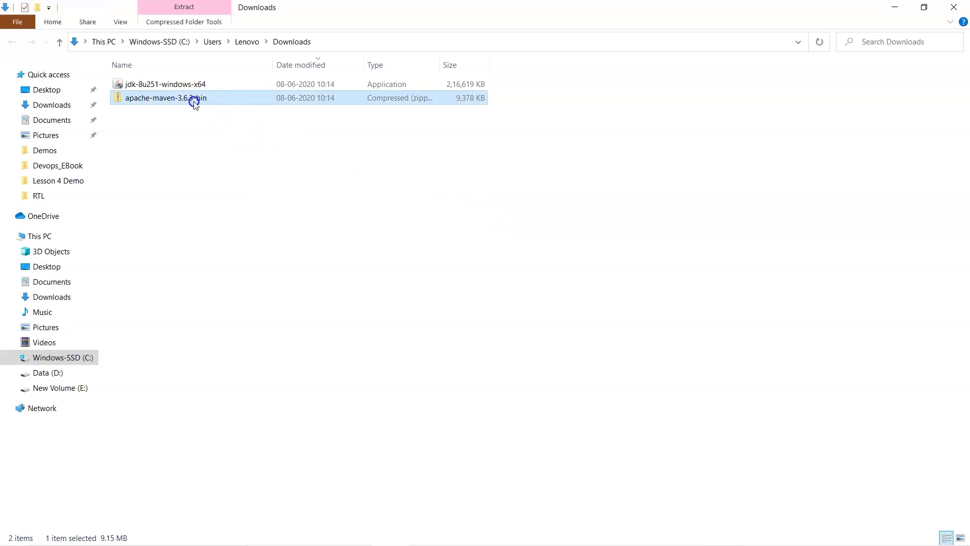
{"action": "right_click", "coordinate": [195, 97]}
{"action": "left_click", "coordinate": [256, 141]}
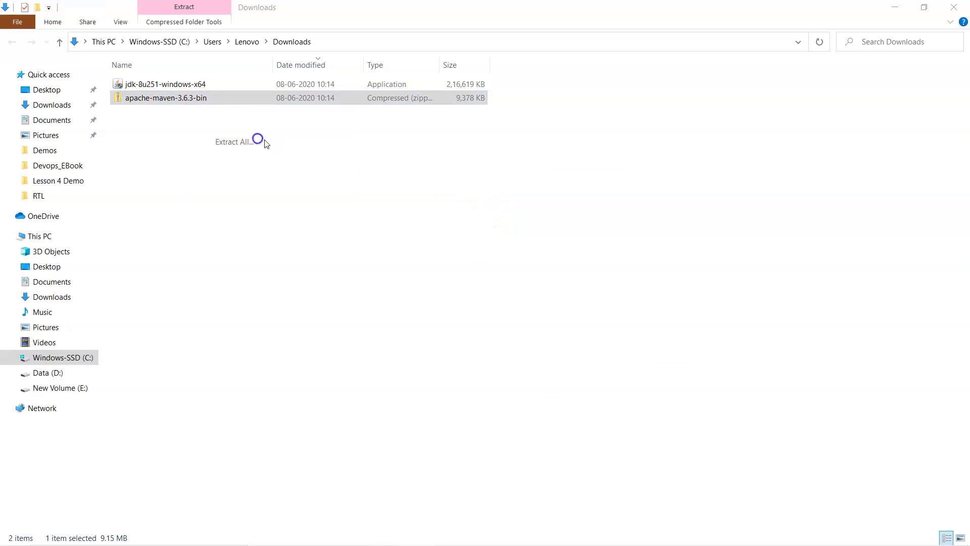
{"action": "left_click", "coordinate": [585, 406]}
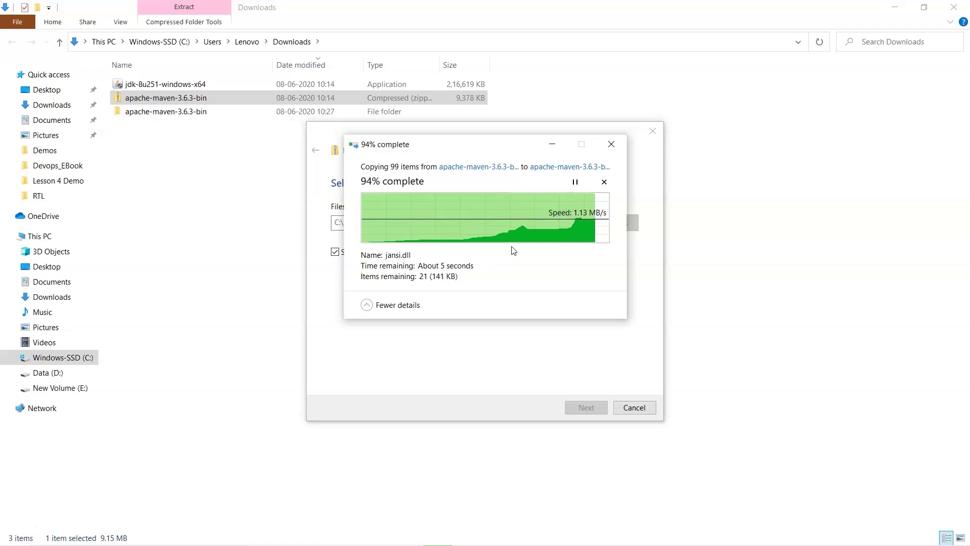
{"action": "left_click", "coordinate": [494, 231]}
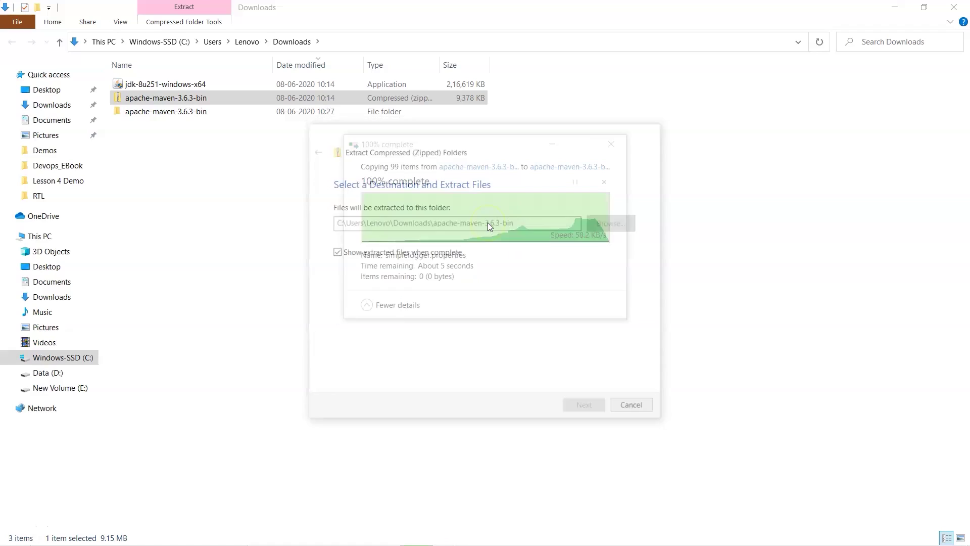
Step: Check the contents of the extracted apache-maven-3.6.3 folder, rename it as Maven and move it to the root of the C: drive
{"action": "double_click", "coordinate": [202, 84]}
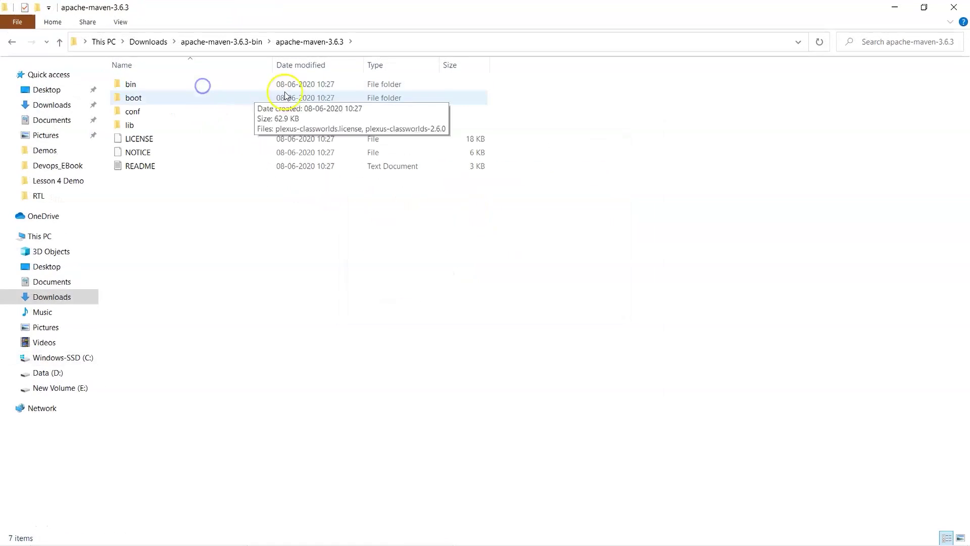
{"action": "left_click", "coordinate": [253, 42]}
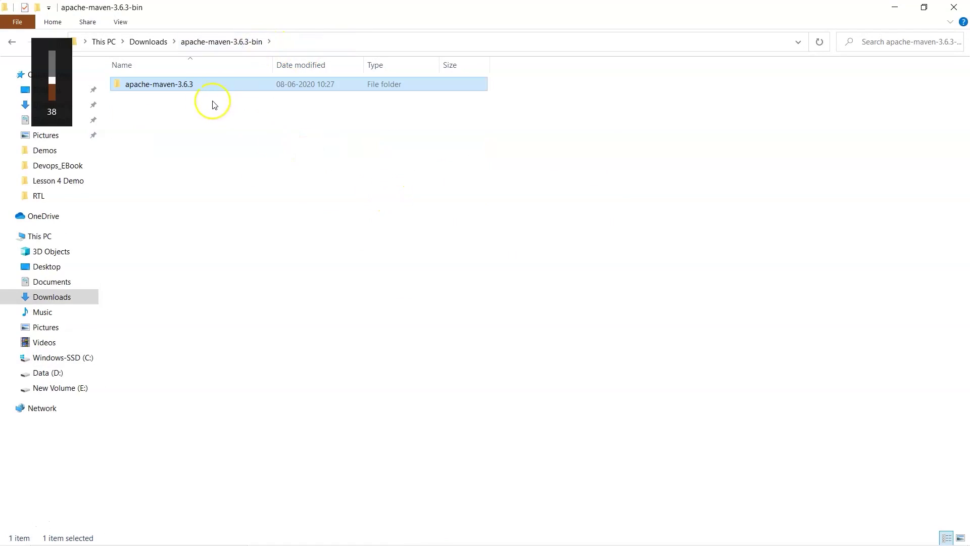
{"action": "left_click", "coordinate": [197, 84]}
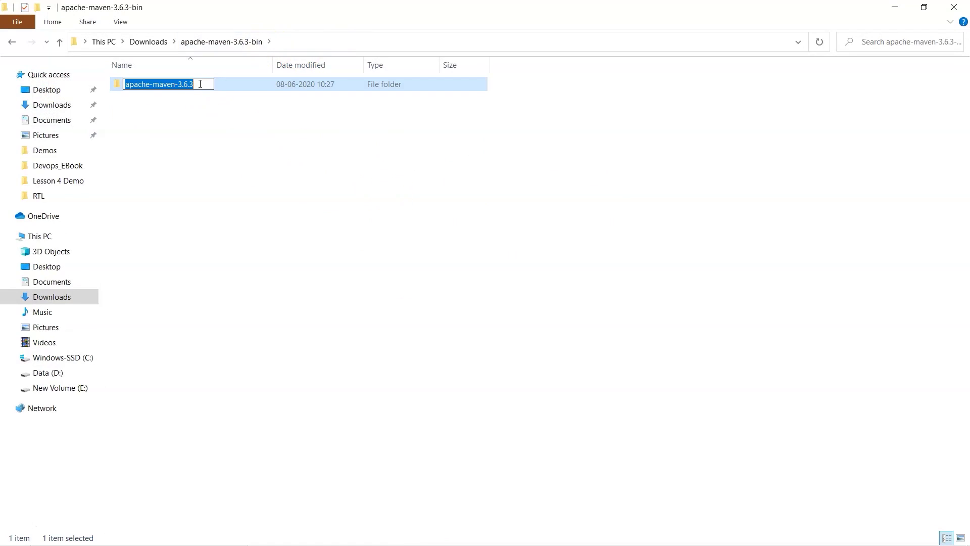
{"action": "type", "text": "Maven"}
{"action": "key", "text": "Return"}
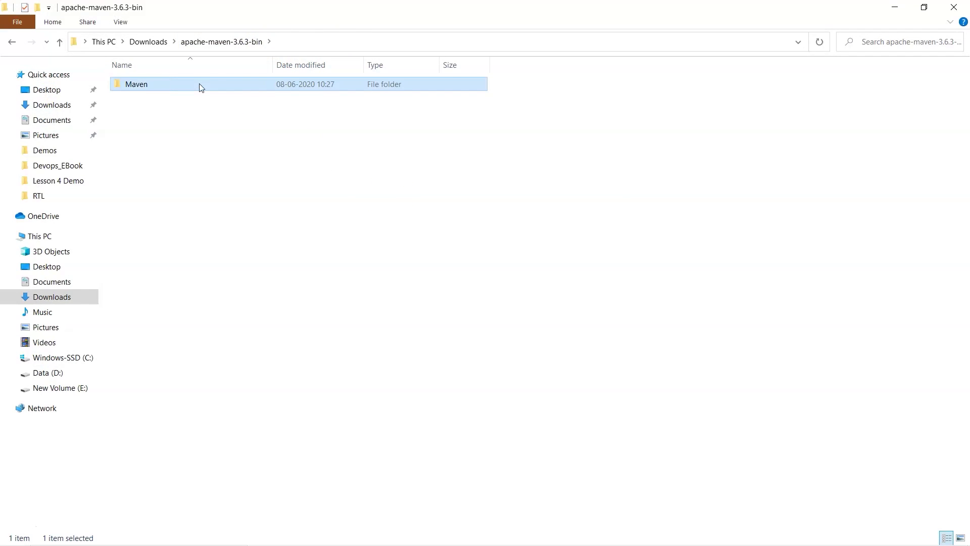
{"action": "left_click", "coordinate": [79, 357]}
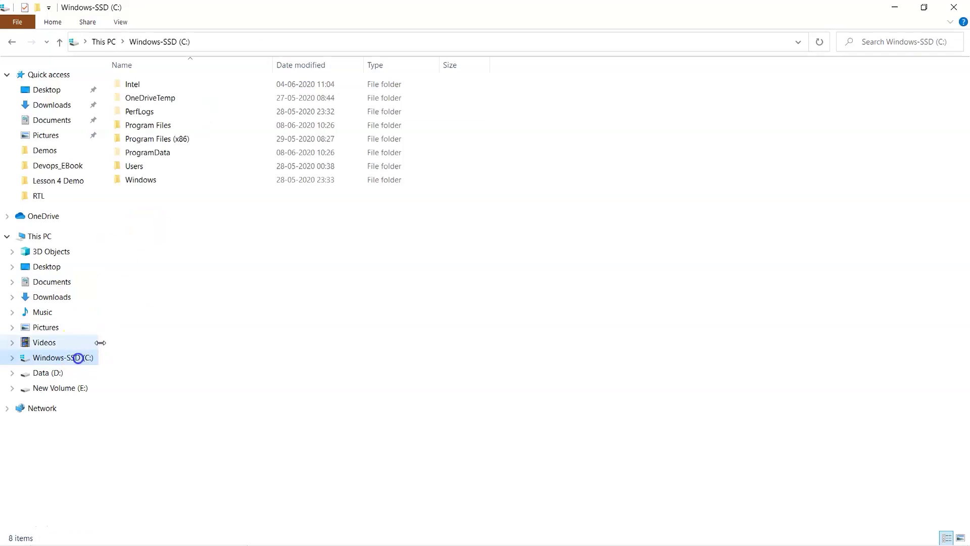
{"action": "key", "text": "ctrl+v"}
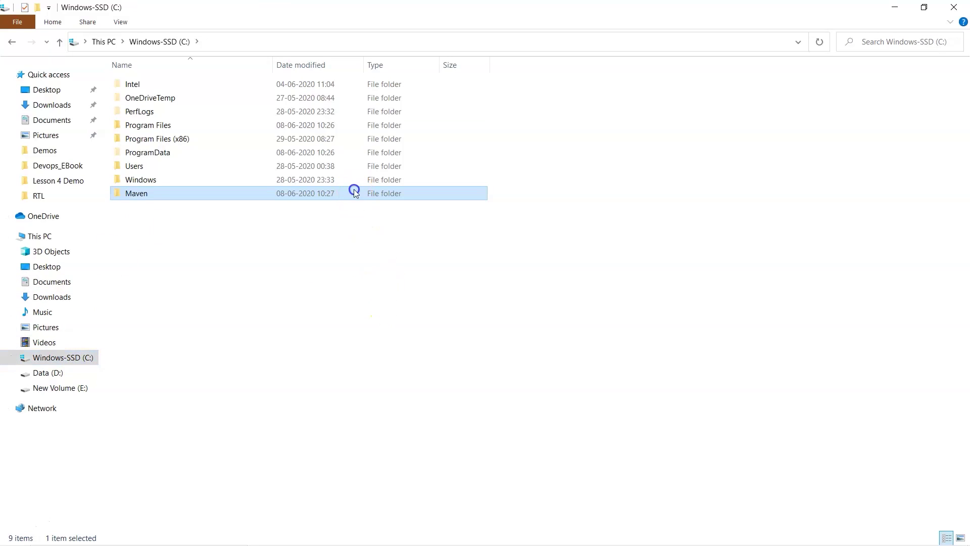
Step: Open the Maven folder on the C: drive and copy its path, C:\Maven
{"action": "double_click", "coordinate": [354, 193]}
{"action": "left_click", "coordinate": [373, 40]}
{"action": "right_click", "coordinate": [374, 38]}
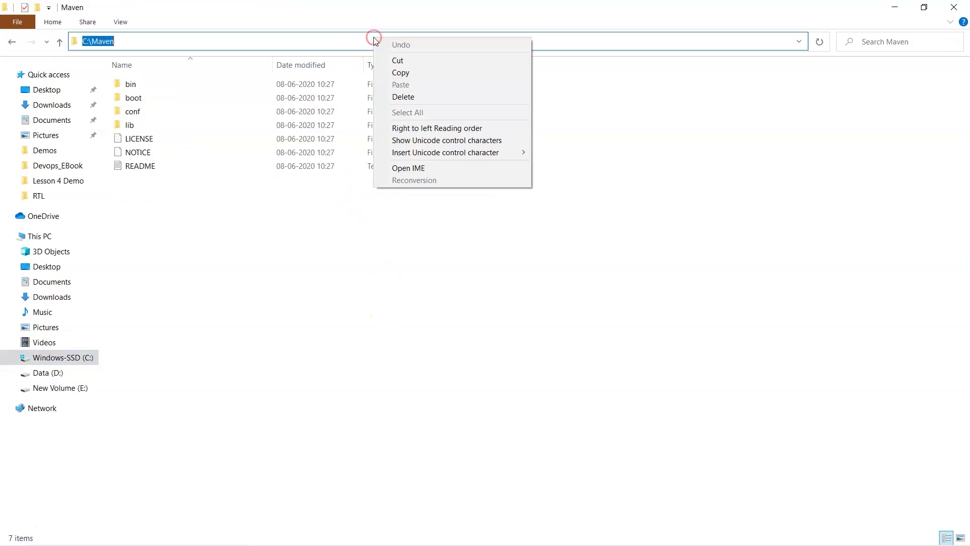
{"action": "left_click", "coordinate": [401, 73]}
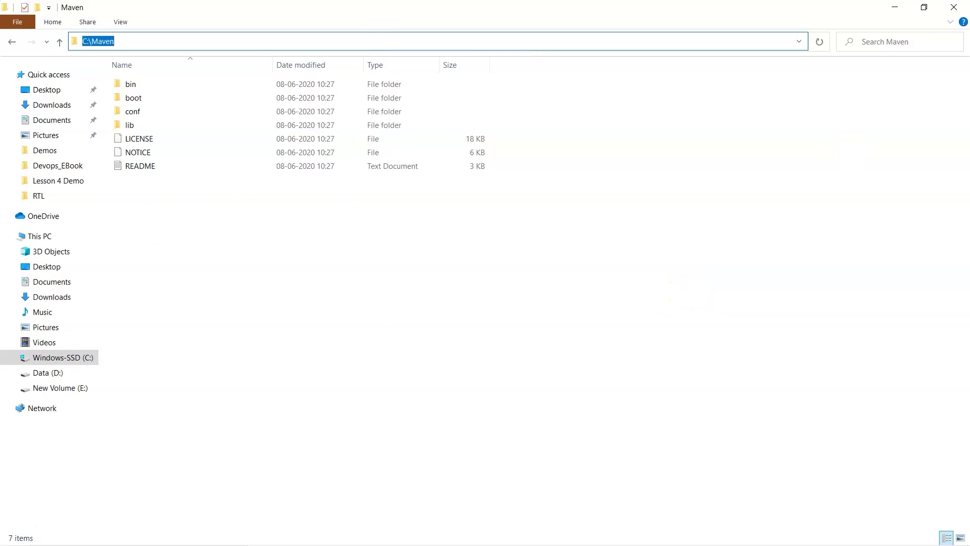
{"action": "key", "text": "alt+Tab"}
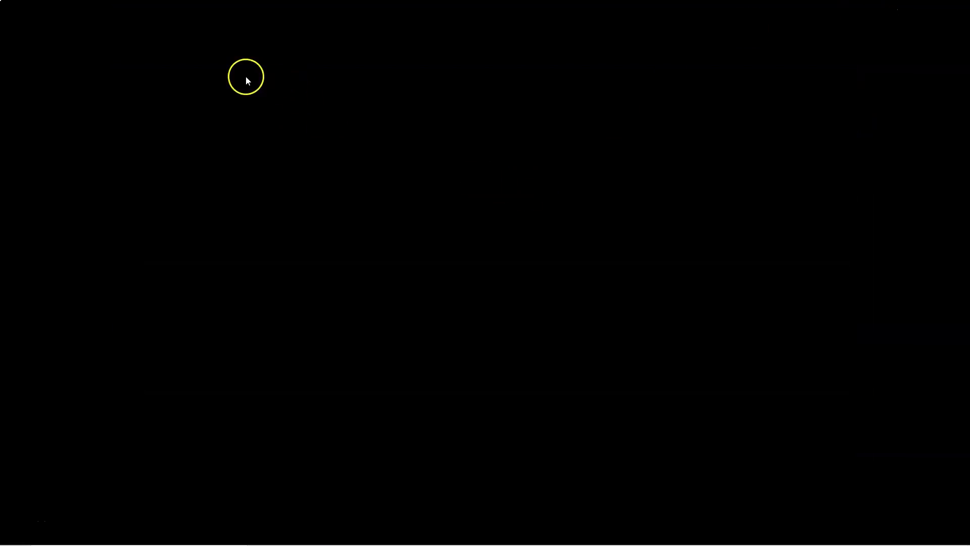
{"action": "right_click", "coordinate": [486, 32]}
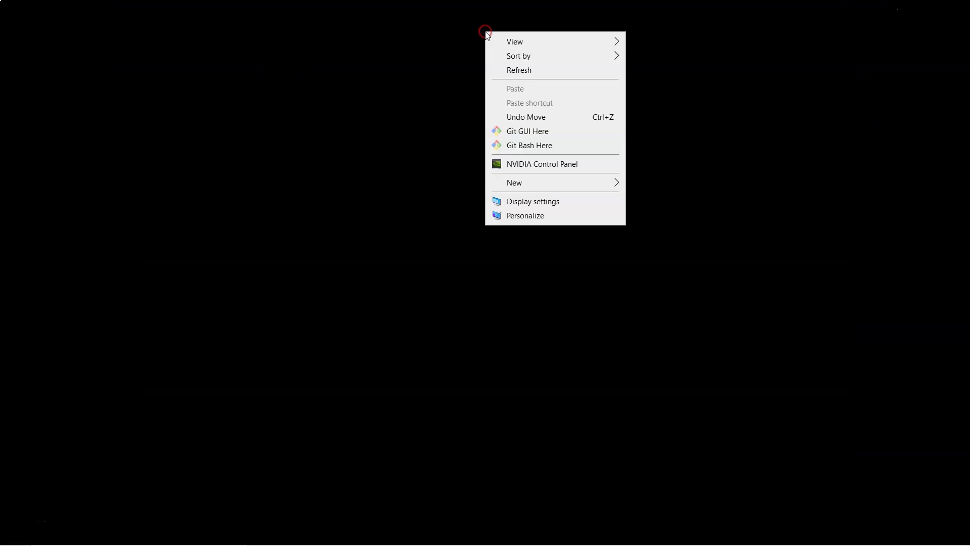
{"action": "left_click", "coordinate": [525, 70]}
{"action": "right_click", "coordinate": [15, 13]}
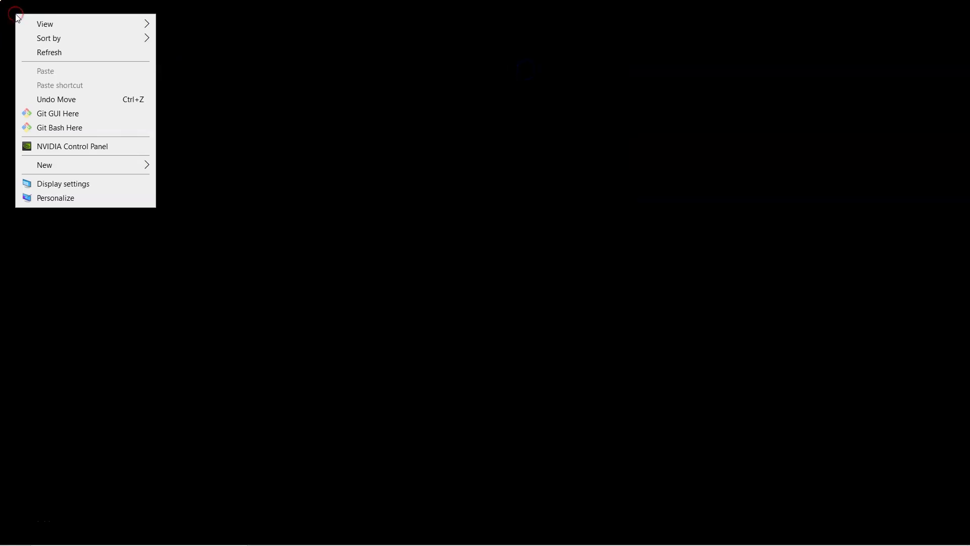
{"action": "left_click", "coordinate": [245, 196]}
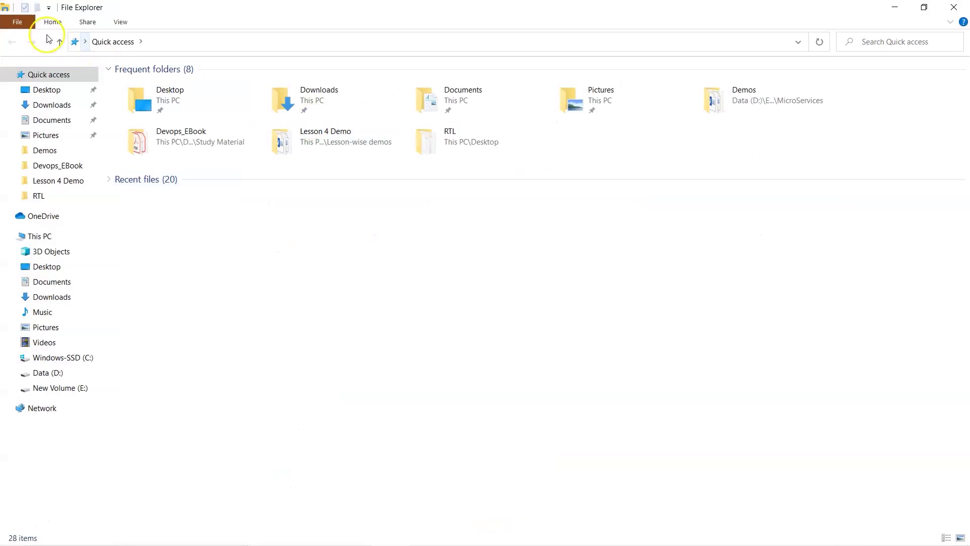
Step: Open the Environment Variables from the advanced system settings of This PC's properties and look through the system variables
{"action": "left_click", "coordinate": [52, 21]}
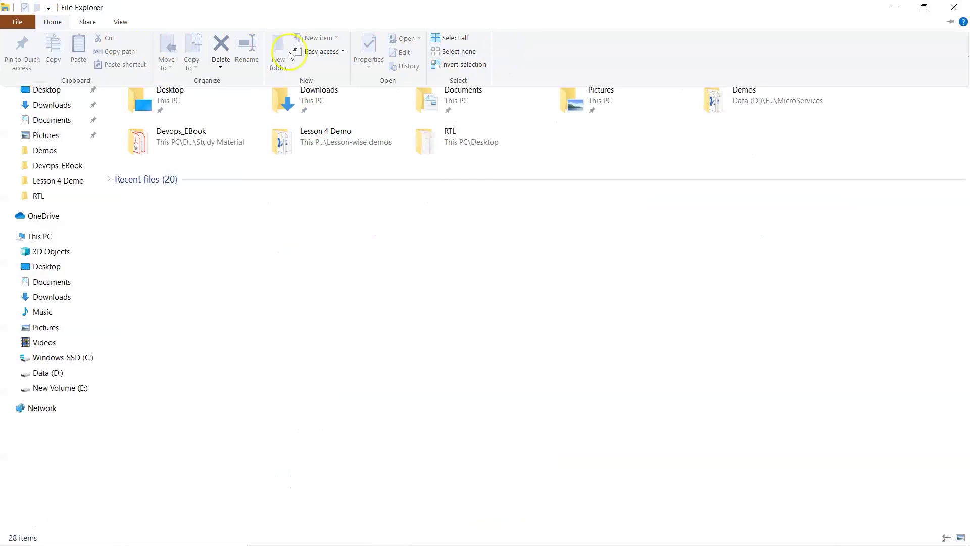
{"action": "left_click", "coordinate": [207, 281]}
{"action": "left_click", "coordinate": [56, 238]}
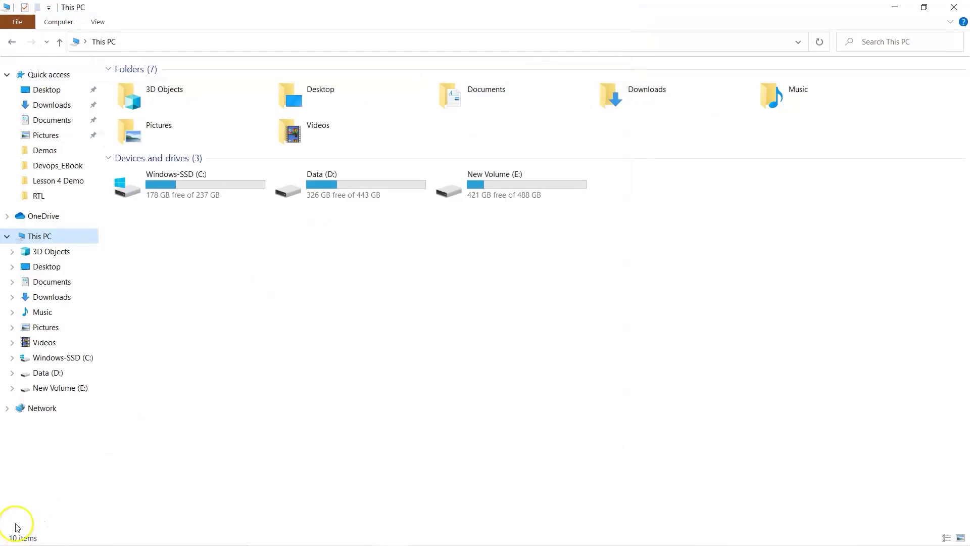
{"action": "right_click", "coordinate": [50, 237]}
{"action": "left_click", "coordinate": [119, 442]}
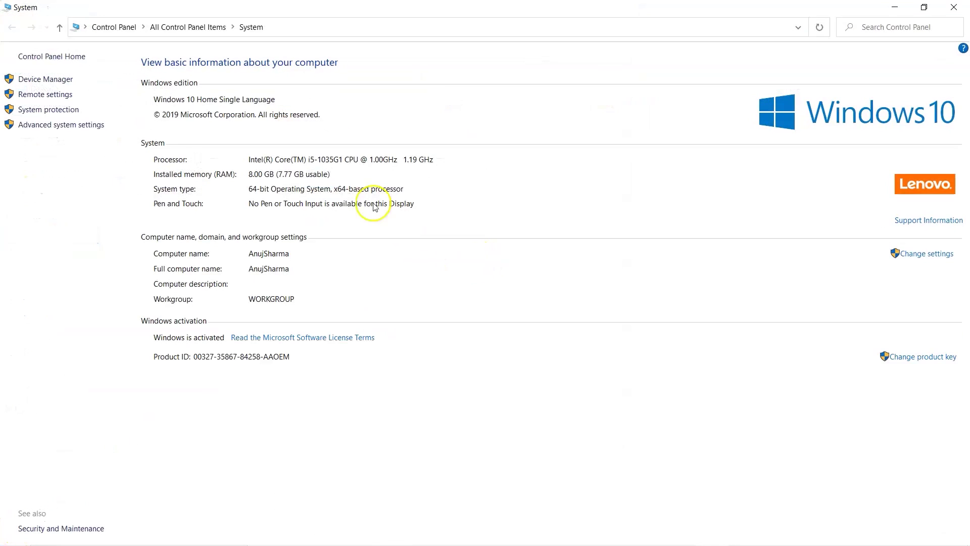
{"action": "left_click", "coordinate": [66, 131]}
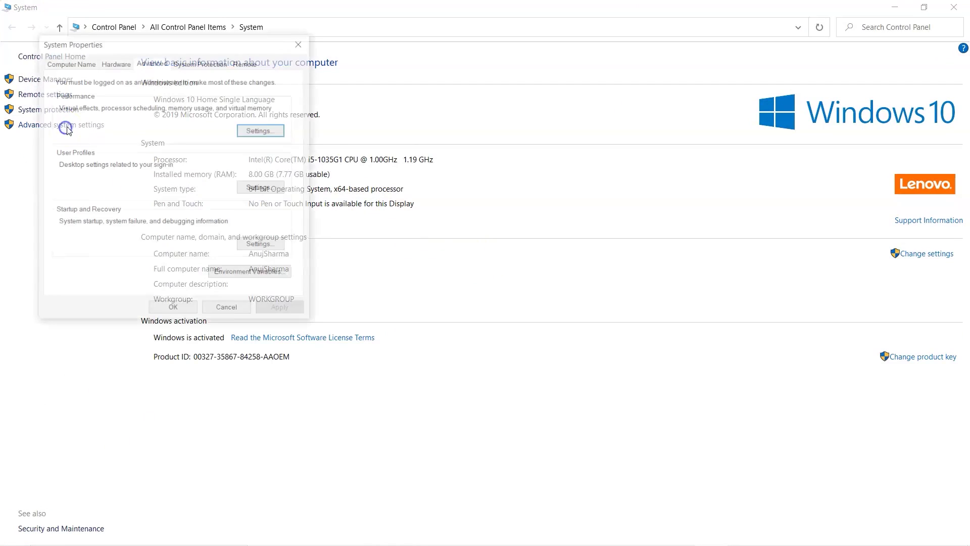
{"action": "left_click", "coordinate": [268, 268]}
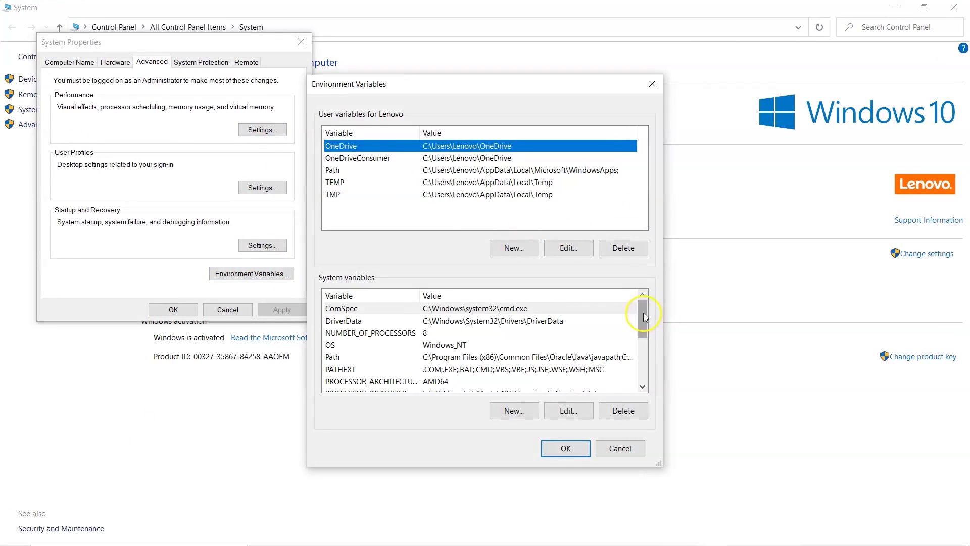
{"action": "left_click_drag", "start_coordinate": [644, 316], "coordinate": [643, 364]}
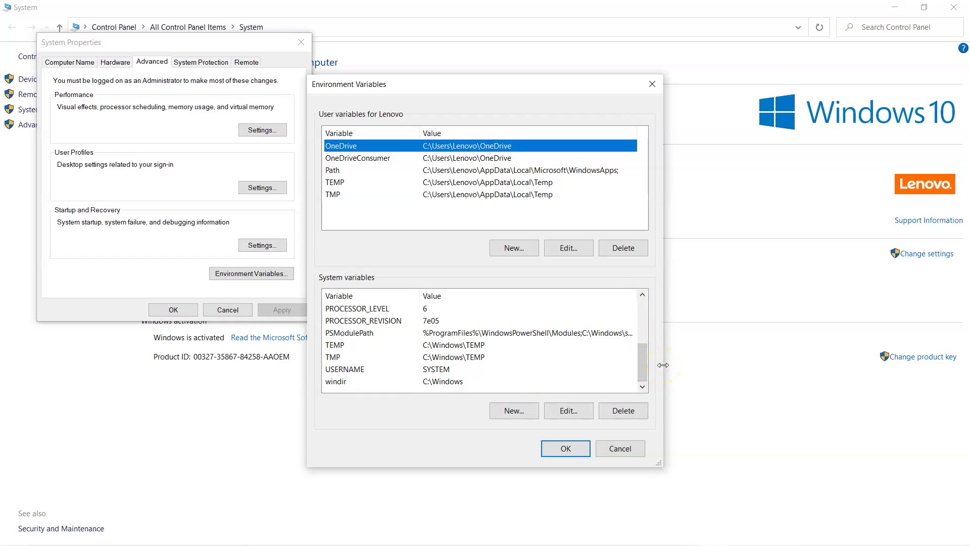
Step: Check the installed Java version in a command prompt with java -version and return to the Environment Variables dialog
{"action": "key", "text": "super+r"}
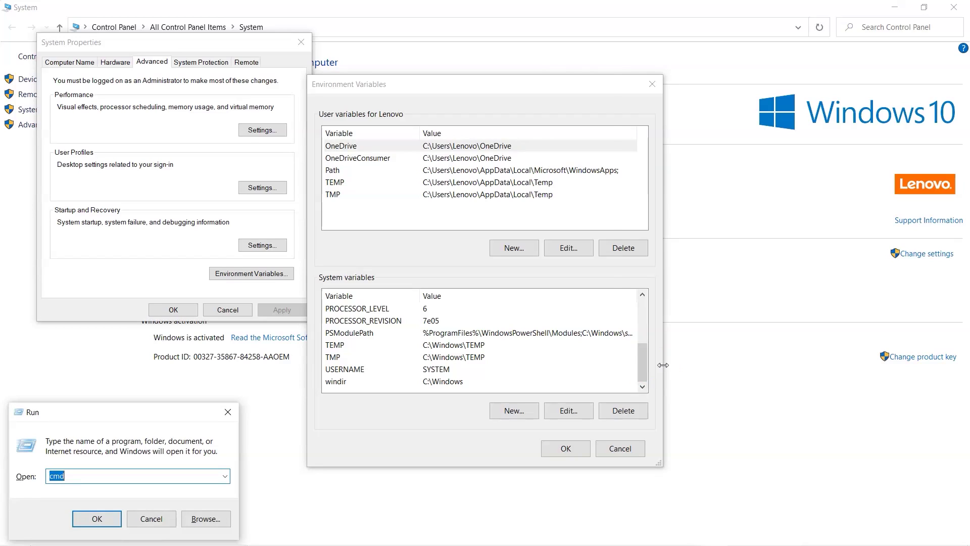
{"action": "key", "text": "Return"}
{"action": "type", "text": "java"}
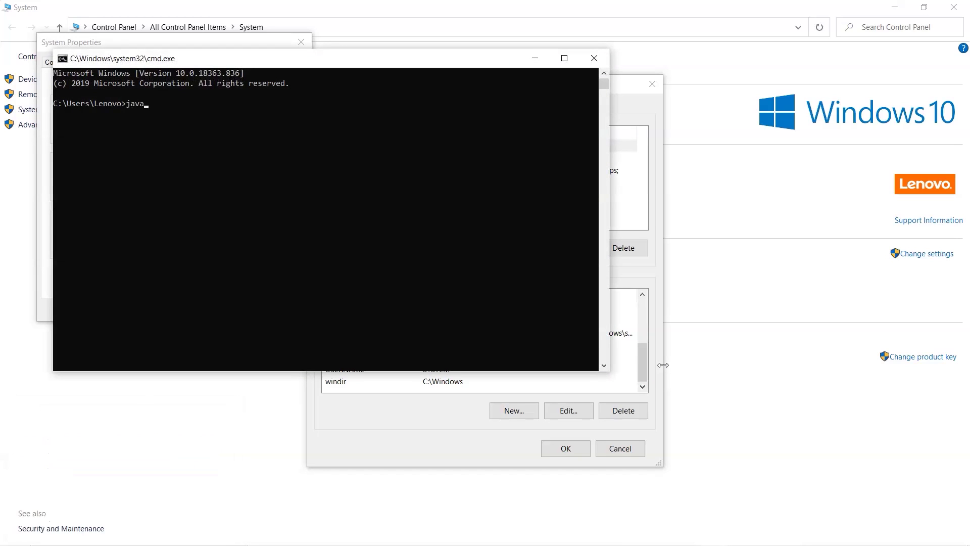
{"action": "type", "text": " -version"}
{"action": "key", "text": "Return"}
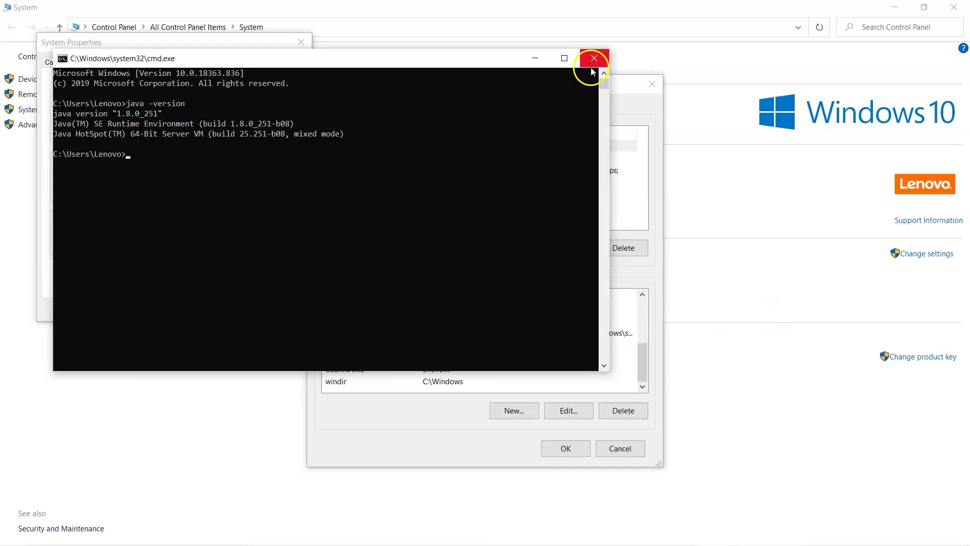
{"action": "left_click", "coordinate": [659, 171]}
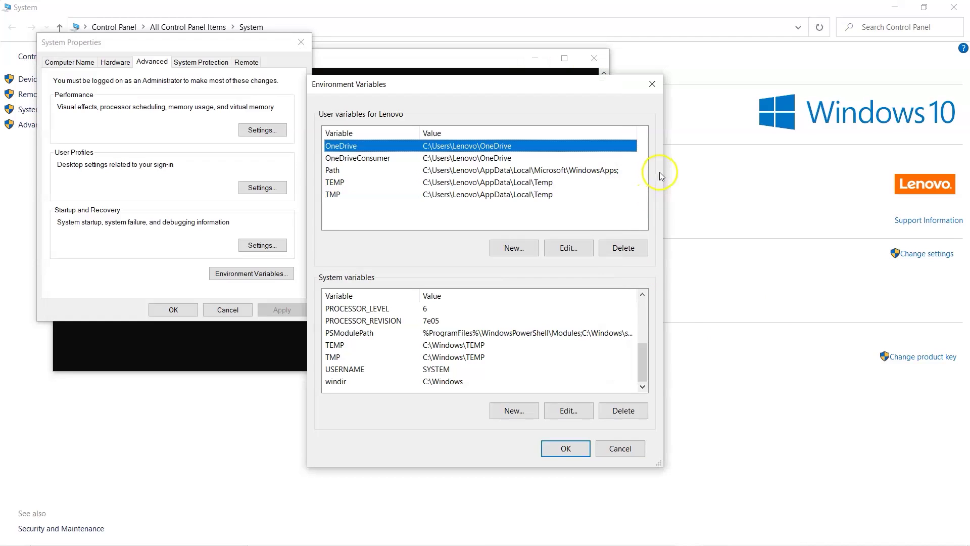
Step: Create a new system variable named MVN_HOME with the value C:\Maven
{"action": "left_click", "coordinate": [514, 411]}
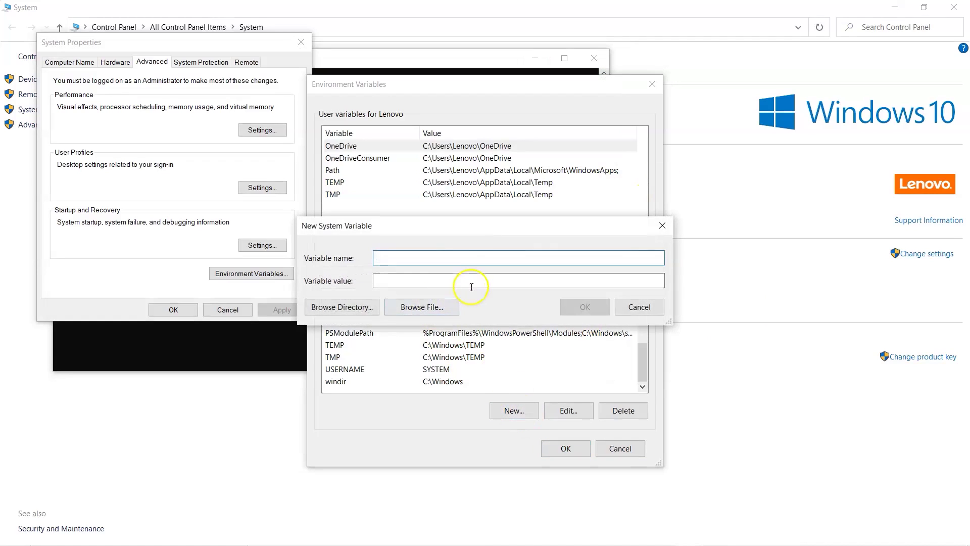
{"action": "type", "text": "MVN_HOME"}
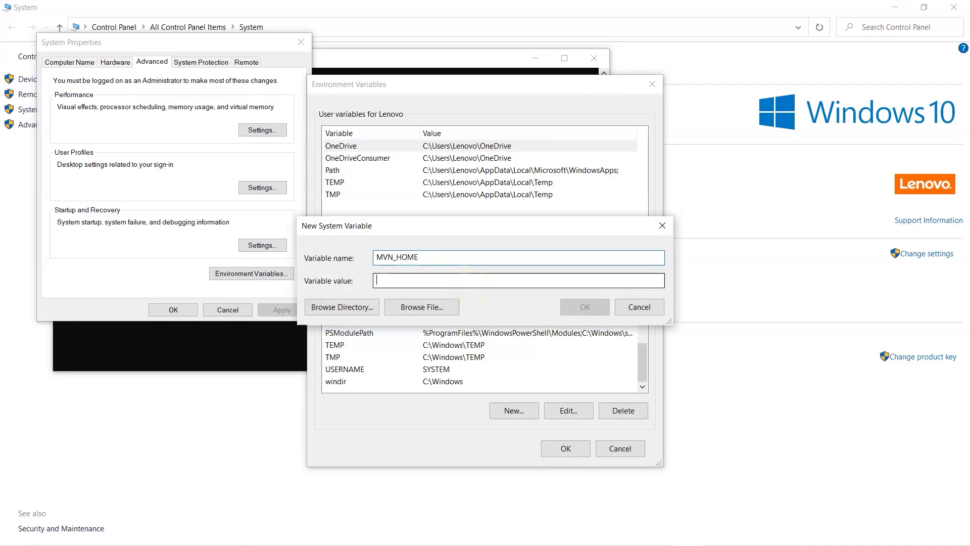
{"action": "left_click", "coordinate": [470, 286]}
{"action": "type", "text": "C:\\Maven"}
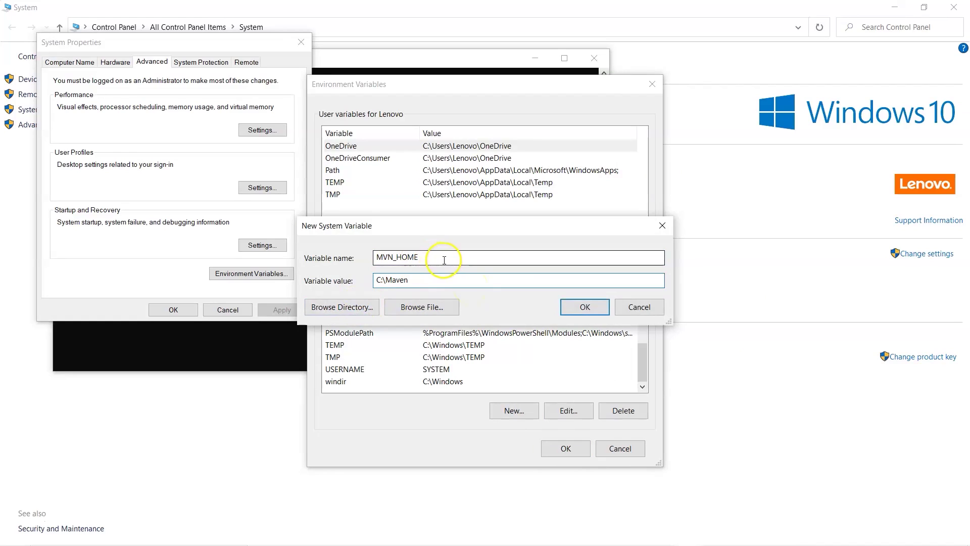
{"action": "left_click", "coordinate": [593, 310]}
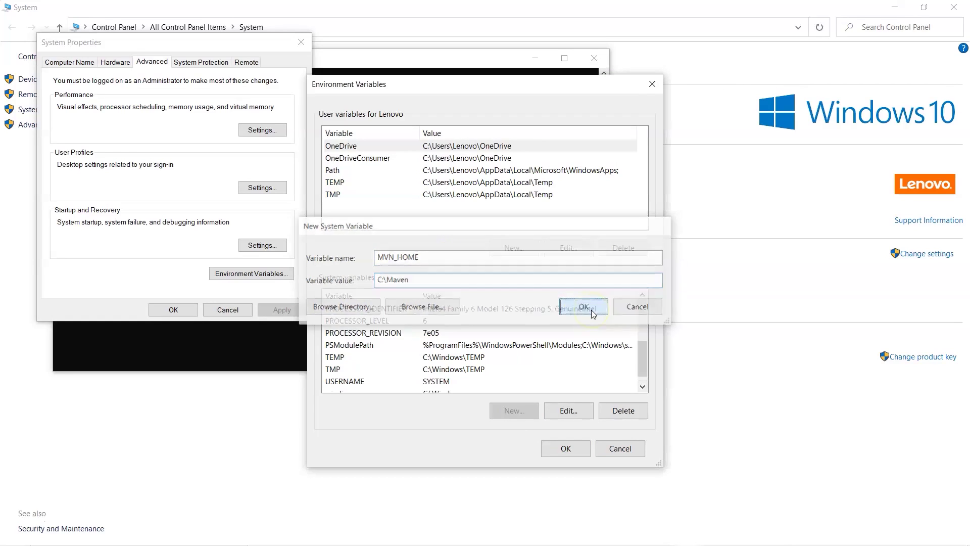
Step: Add C:\Maven\bin as a new entry to the Path system variable
{"action": "left_click", "coordinate": [642, 386]}
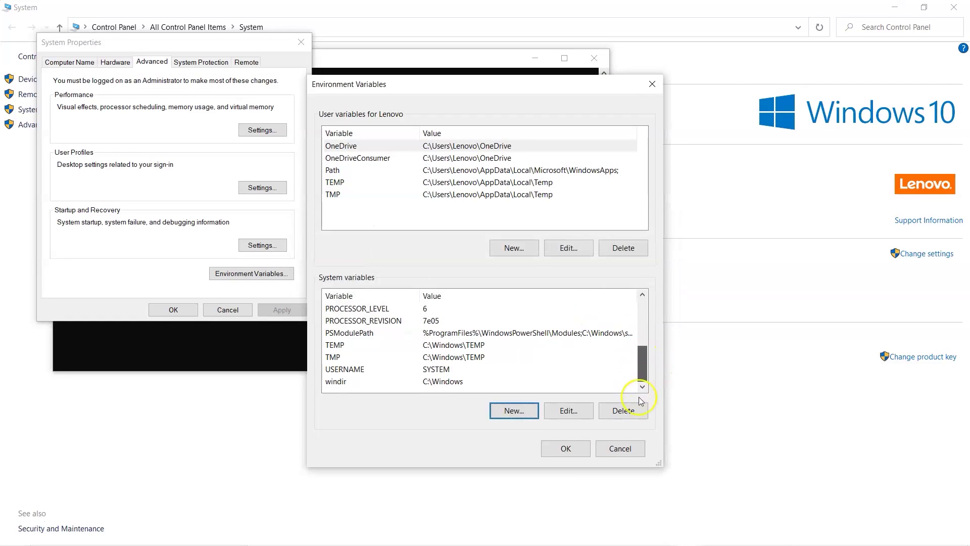
{"action": "left_click_drag", "start_coordinate": [642, 363], "coordinate": [642, 342]}
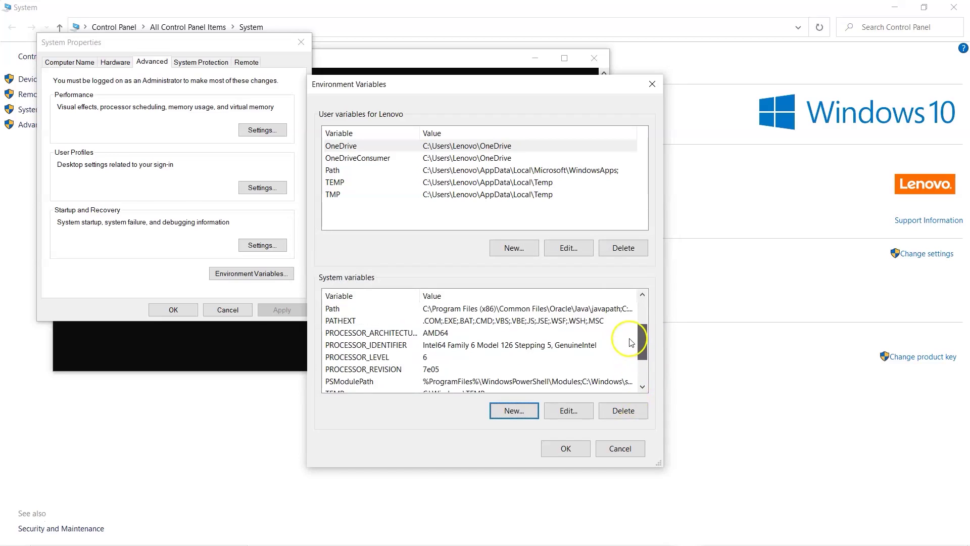
{"action": "double_click", "coordinate": [534, 309]}
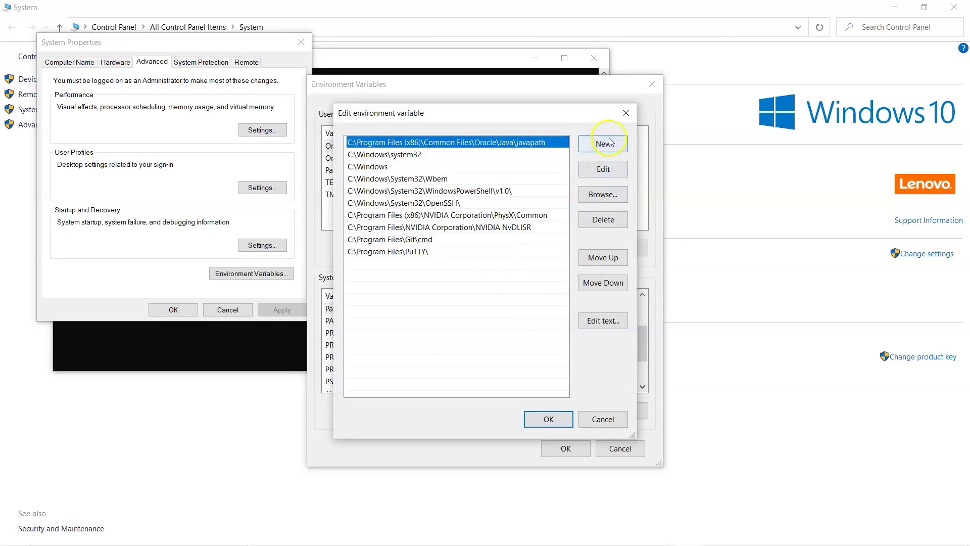
{"action": "left_click", "coordinate": [608, 144]}
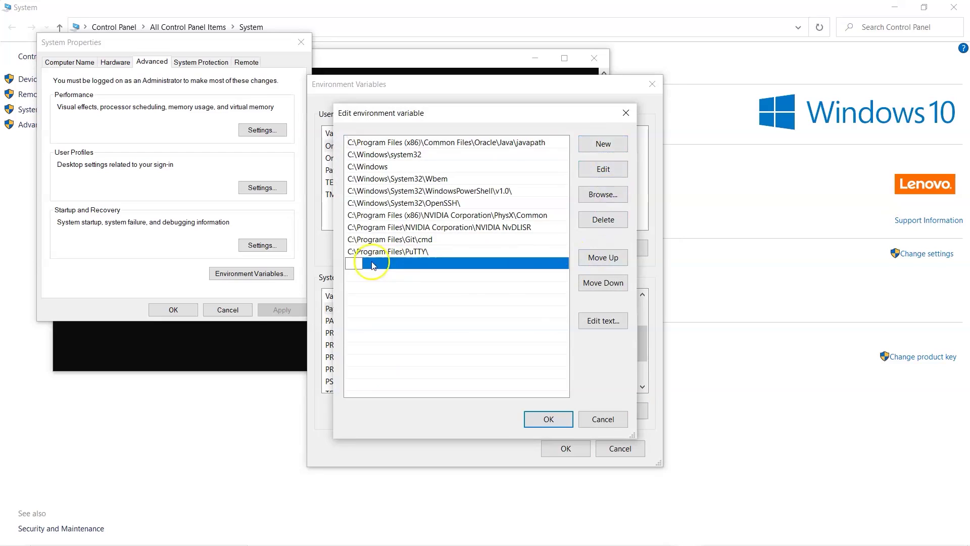
{"action": "type", "text": "C:\\Maven\\bin"}
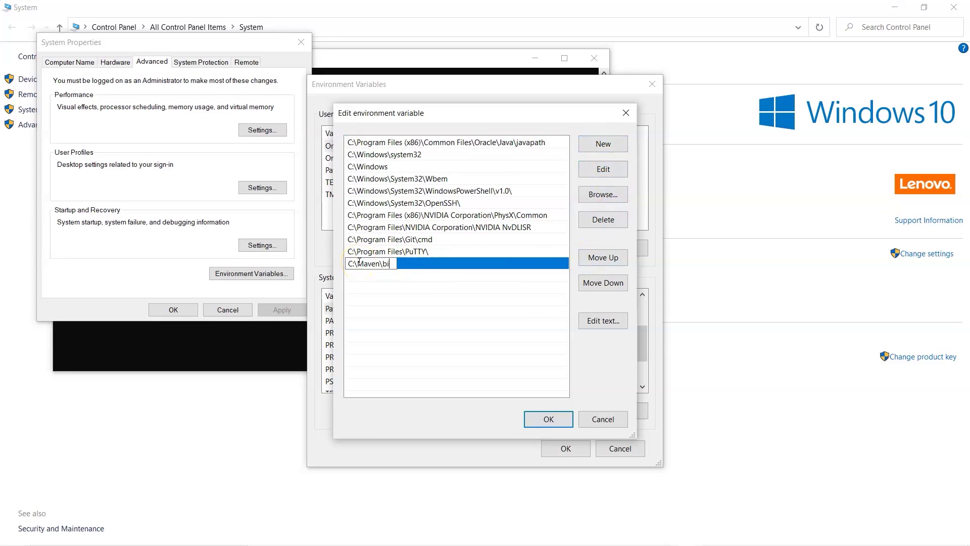
{"action": "left_click", "coordinate": [475, 329]}
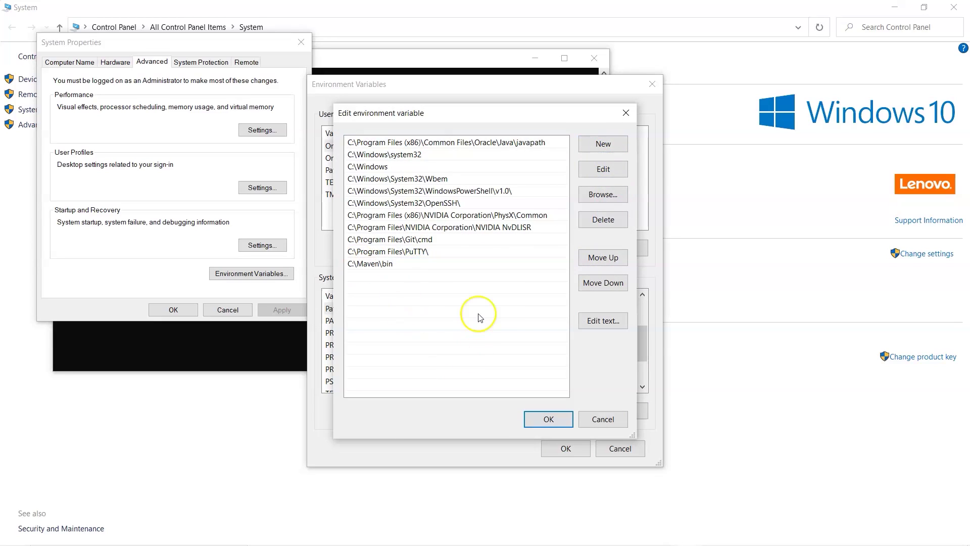
{"action": "left_click", "coordinate": [548, 419]}
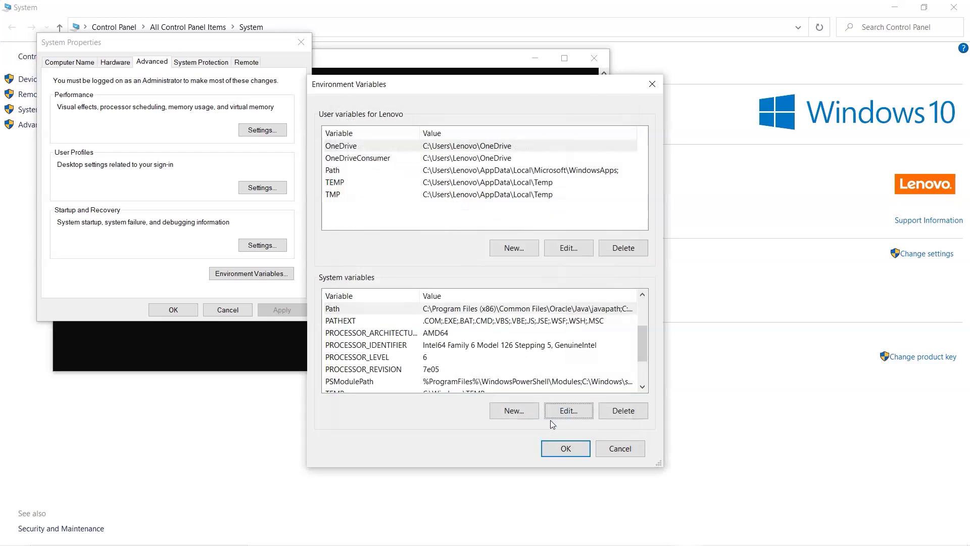
Step: Change the Maven entry in the Path system variable to C:\Maven\bin\
{"action": "left_click", "coordinate": [545, 309]}
{"action": "double_click", "coordinate": [545, 310]}
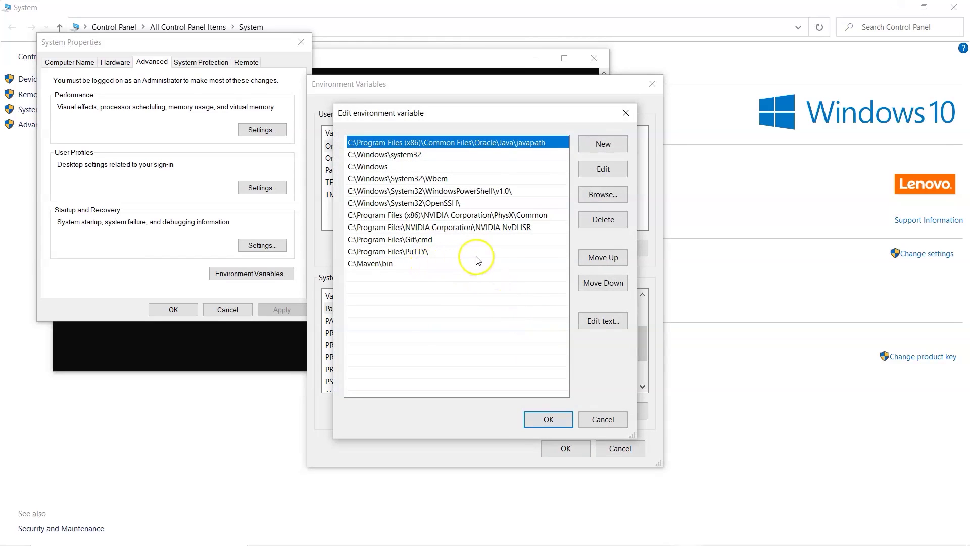
{"action": "double_click", "coordinate": [403, 267]}
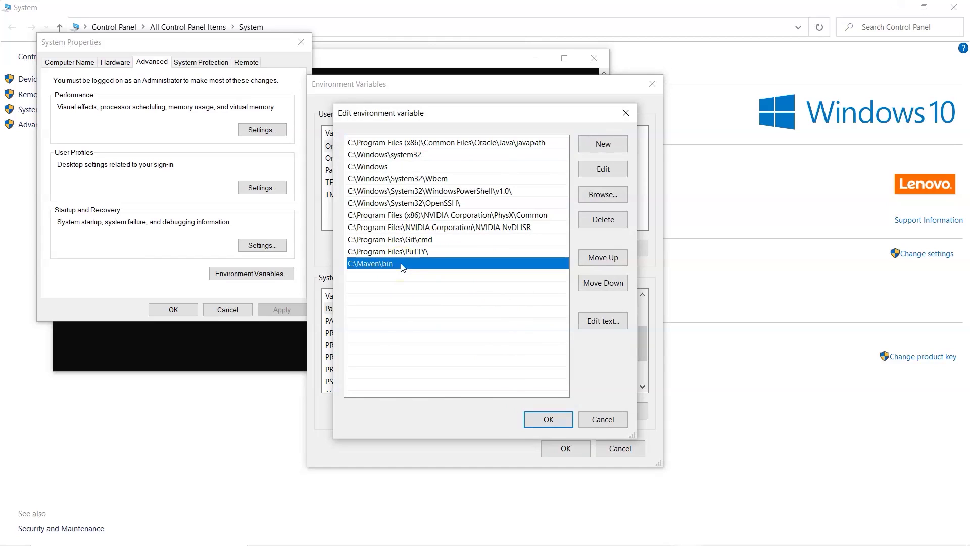
{"action": "left_click", "coordinate": [397, 264]}
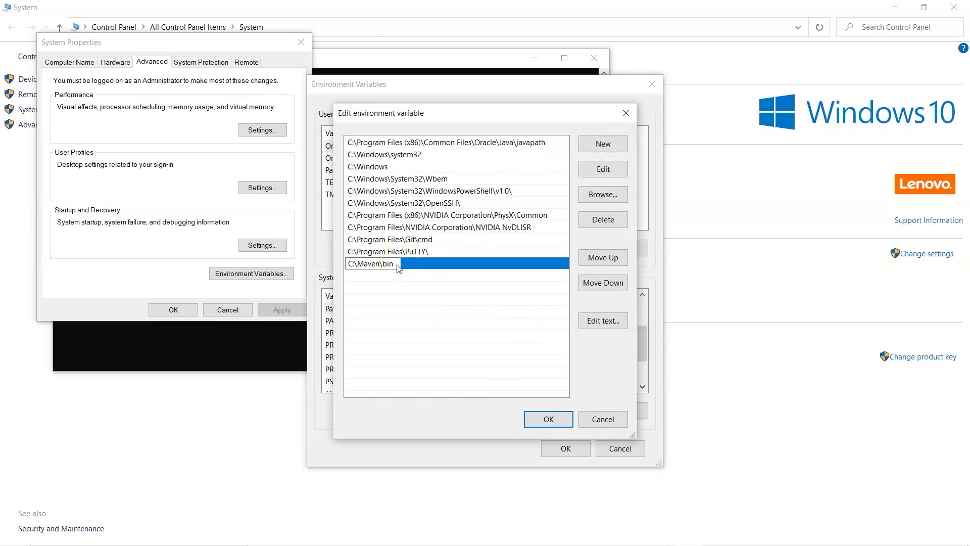
{"action": "type", "text": "\\"}
{"action": "left_click", "coordinate": [427, 301]}
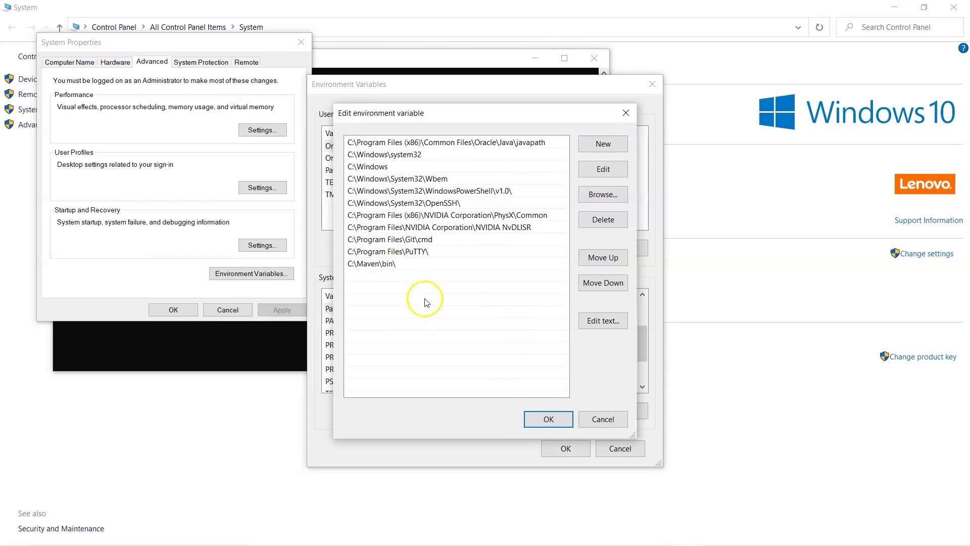
{"action": "left_click", "coordinate": [550, 420]}
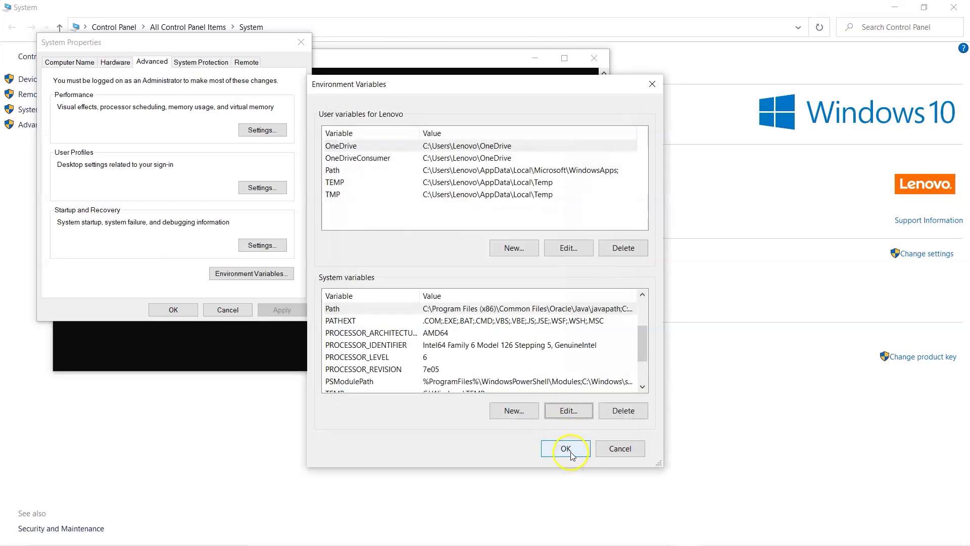
Step: Save the environment variables and close the old command prompt and the System Properties
{"action": "left_click", "coordinate": [565, 449]}
{"action": "left_click", "coordinate": [610, 61]}
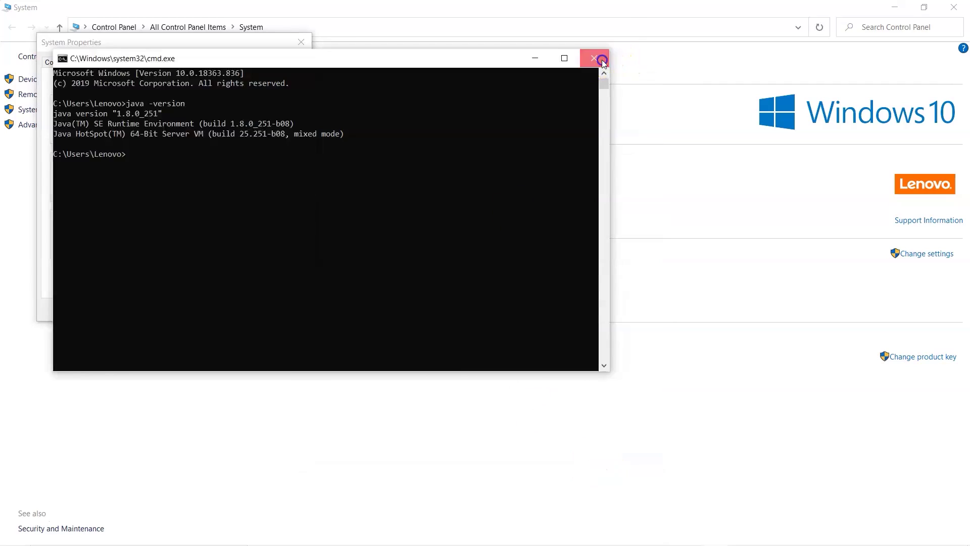
{"action": "left_click", "coordinate": [595, 58]}
{"action": "left_click", "coordinate": [172, 310]}
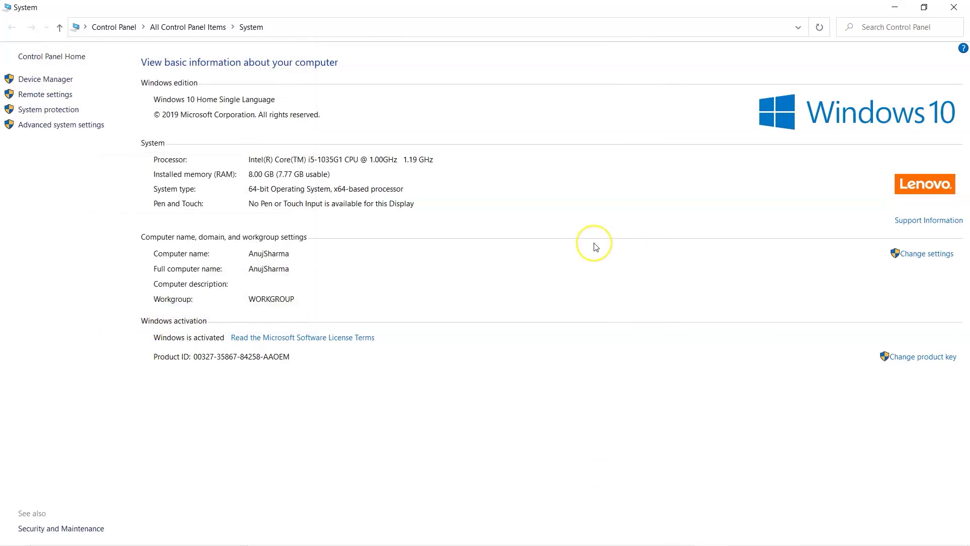
Step: Check the Java and Maven installations in a new command prompt with java -version and mvn -version
{"action": "key", "text": "super+r"}
{"action": "key", "text": "Return"}
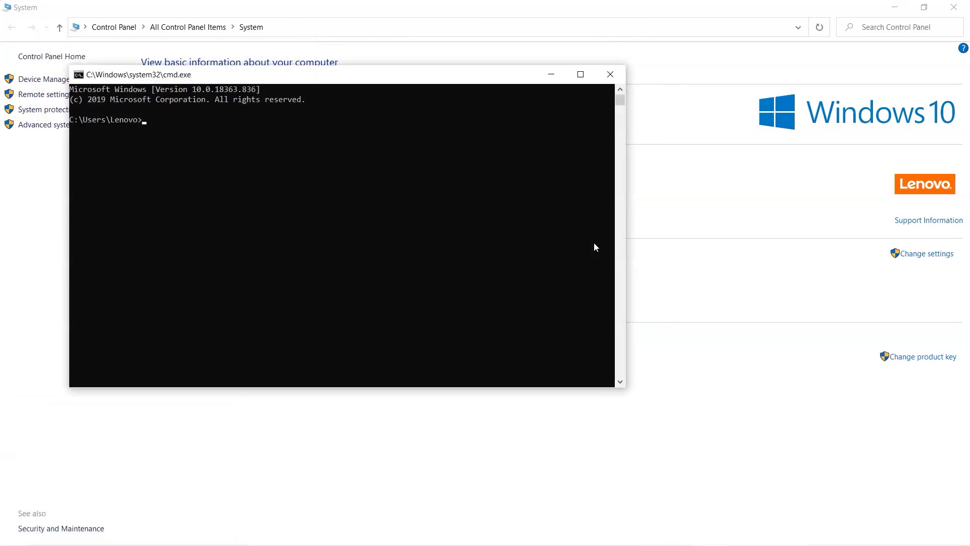
{"action": "type", "text": "java -version"}
{"action": "key", "text": "Return"}
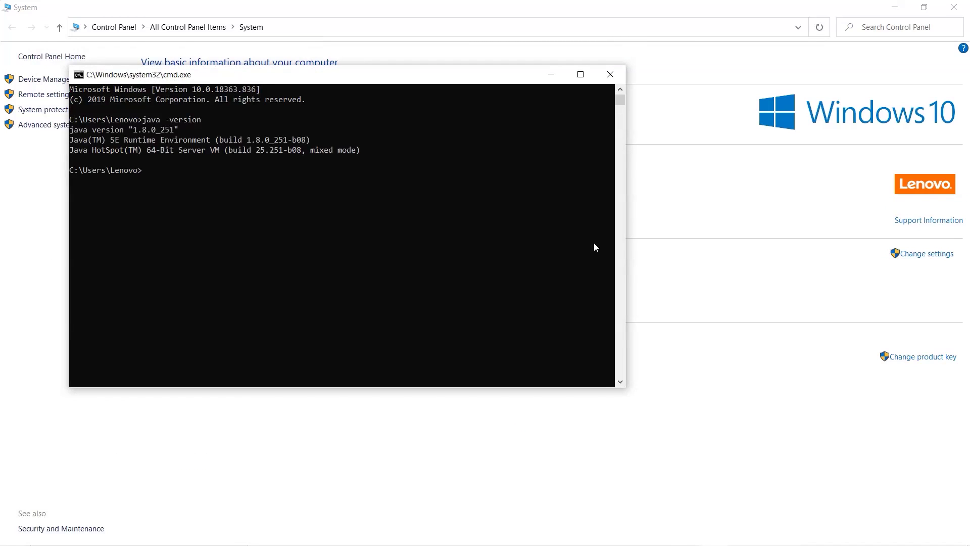
{"action": "type", "text": "mvn -versio"}
{"action": "type", "text": "n"}
{"action": "key", "text": "Return"}
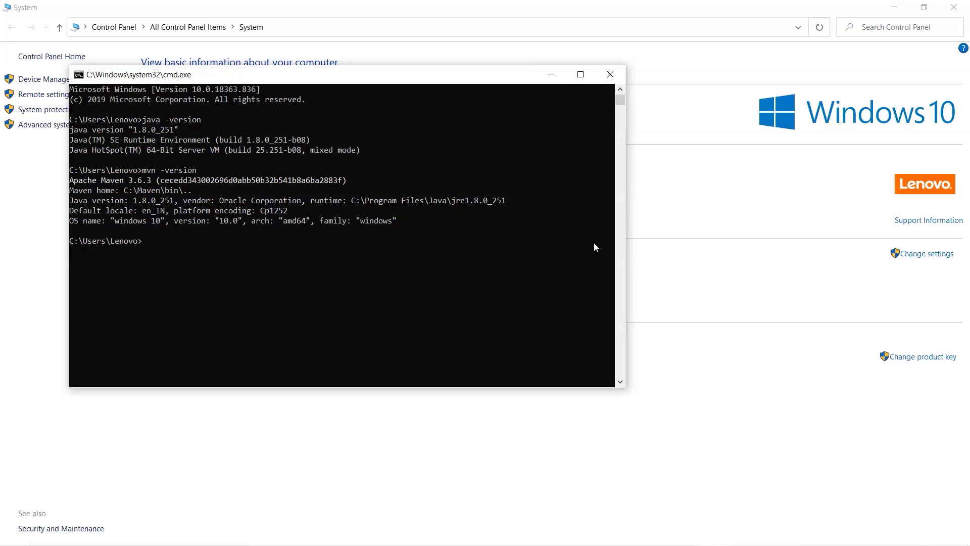
Step: Switch to the DevOps Lab page in the browser and connect to the Ubuntu lab desktop through its Auth Url
{"action": "left_click", "coordinate": [19, 526]}
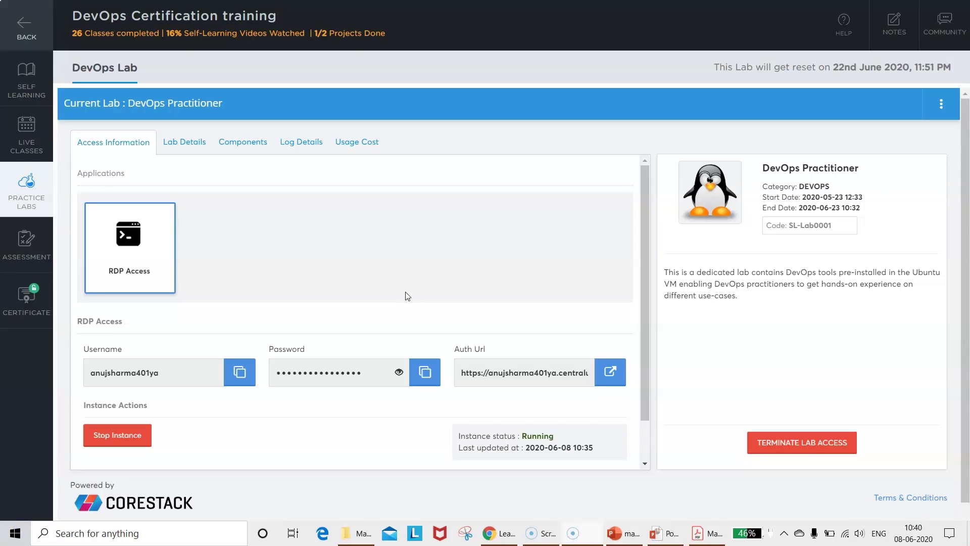
{"action": "left_click", "coordinate": [406, 293]}
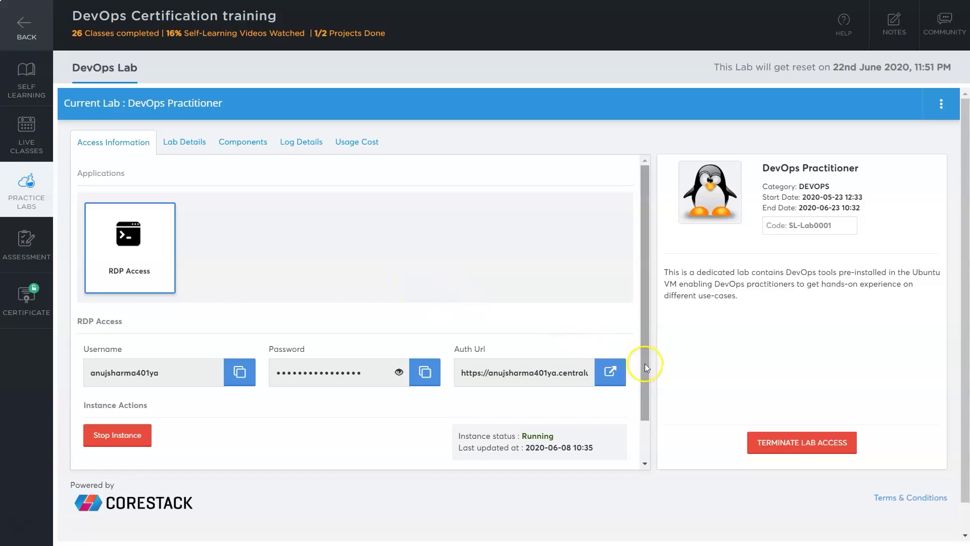
{"action": "left_click", "coordinate": [610, 375]}
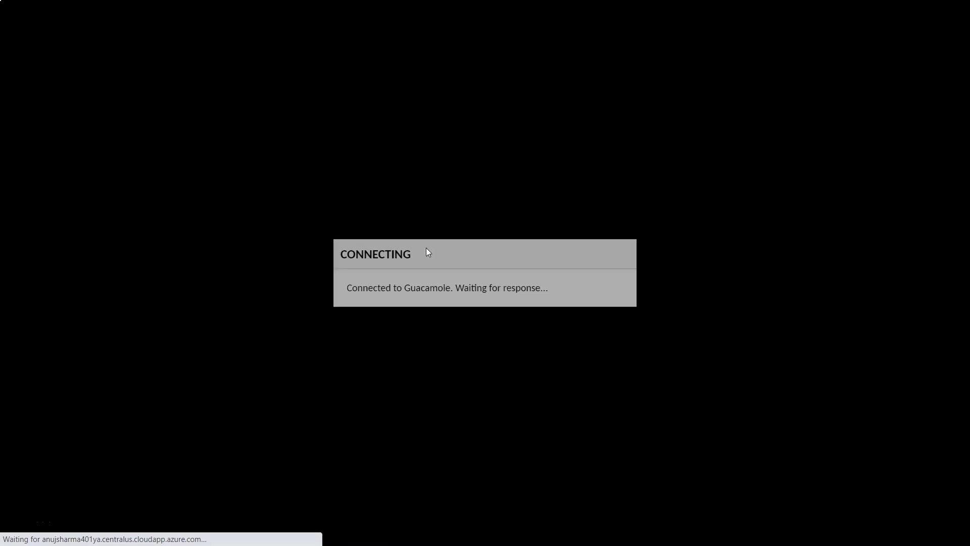
{"action": "left_click", "coordinate": [462, 368]}
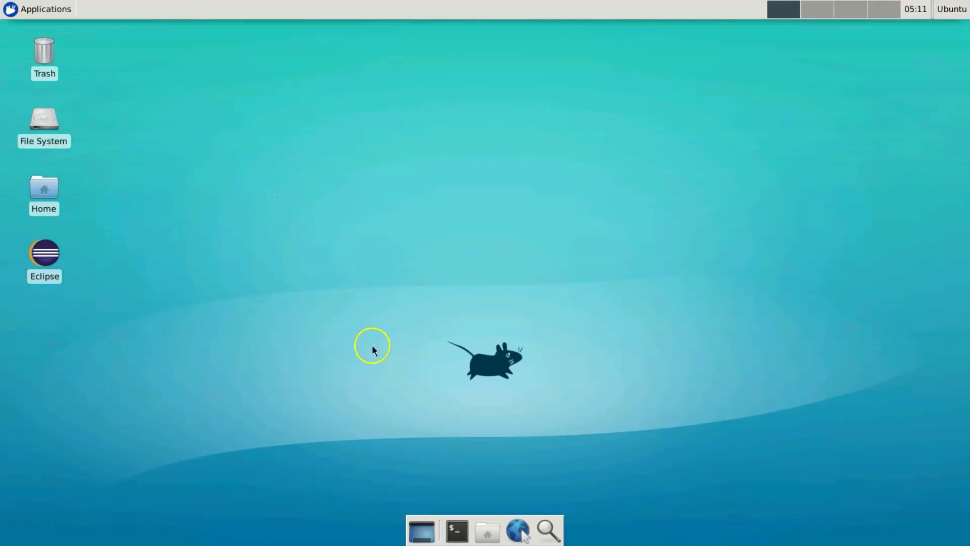
Step: Launch Google Chrome on the Ubuntu lab desktop
{"action": "left_click", "coordinate": [51, 12]}
{"action": "mouse_move", "coordinate": [76, 150]}
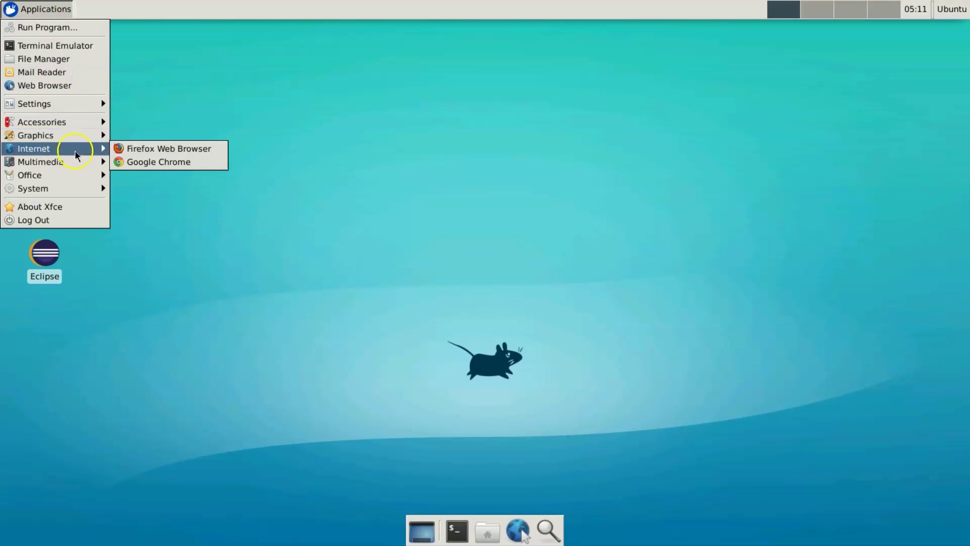
{"action": "left_click", "coordinate": [175, 162]}
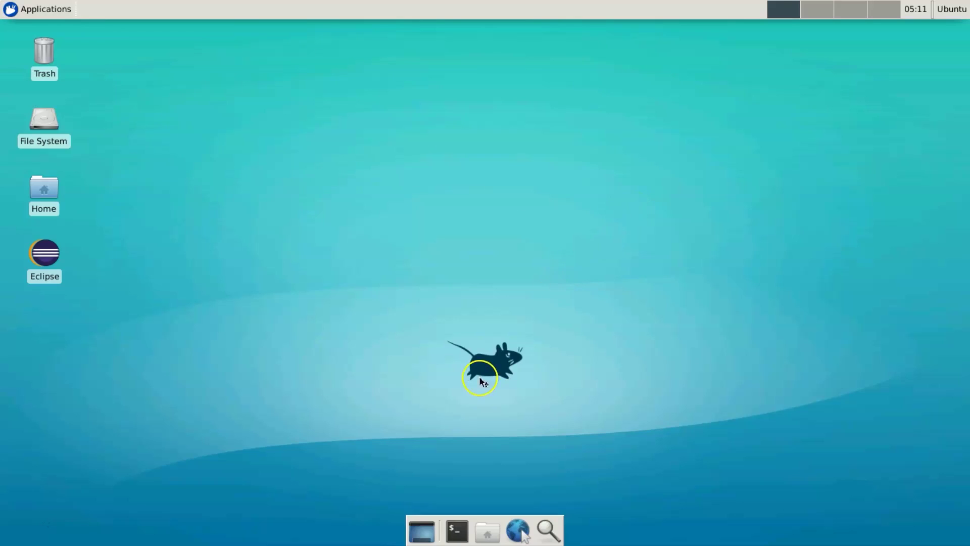
Step: Open a maximized terminal on the Ubuntu desktop and switch to the root user with sudo su -
{"action": "left_click", "coordinate": [457, 532]}
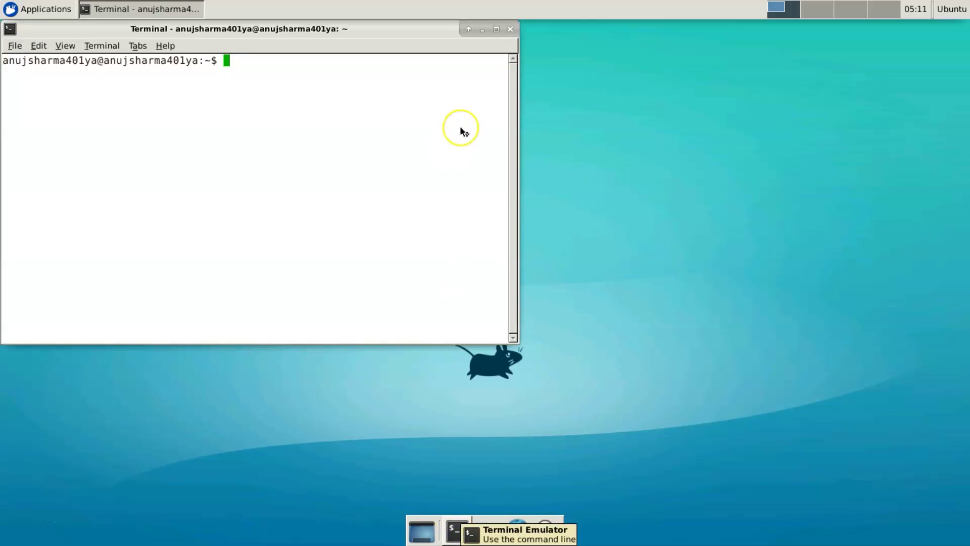
{"action": "left_click", "coordinate": [499, 30]}
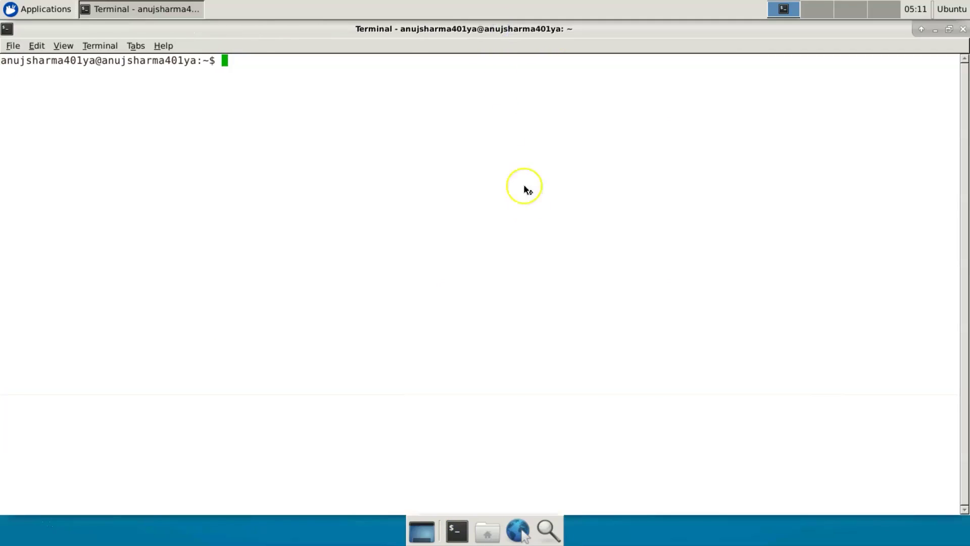
{"action": "type", "text": "sudo su -"}
{"action": "key", "text": "Return"}
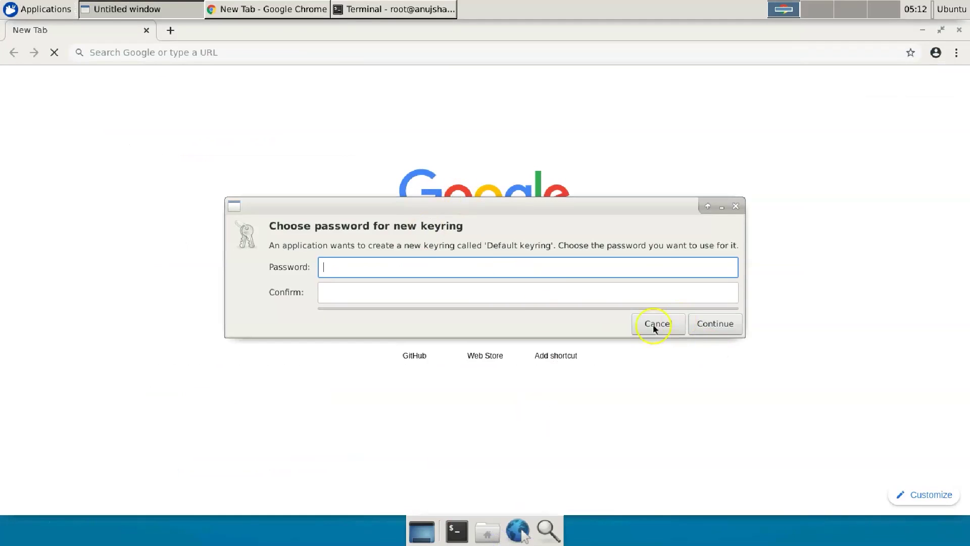
Step: Dismiss the keyring request, add the ppa:webupd8team/java repository in the root terminal and refresh the package lists with apt update
{"action": "left_click", "coordinate": [652, 325]}
{"action": "left_click", "coordinate": [243, 10]}
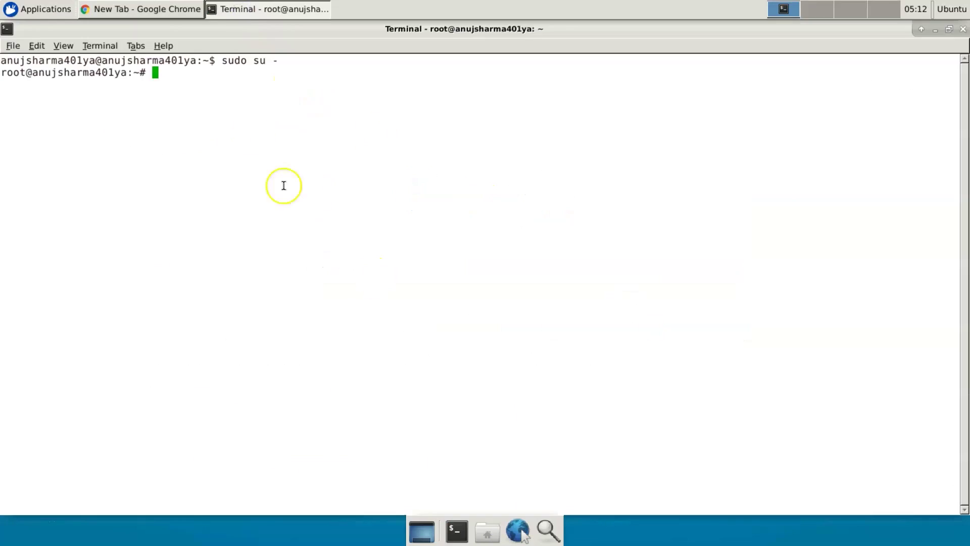
{"action": "right_click", "coordinate": [240, 95]}
{"action": "left_click", "coordinate": [273, 151]}
{"action": "key", "text": "Return"}
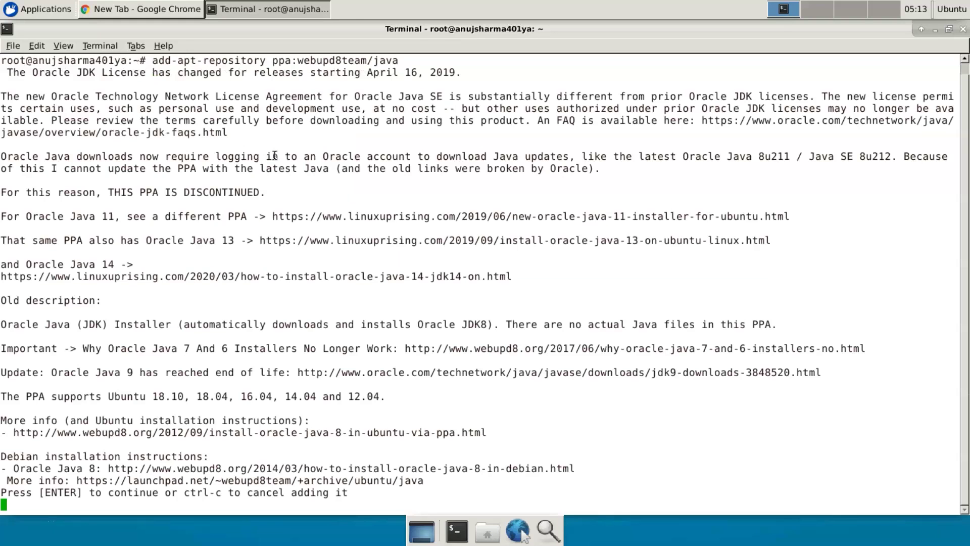
{"action": "key", "text": "Return"}
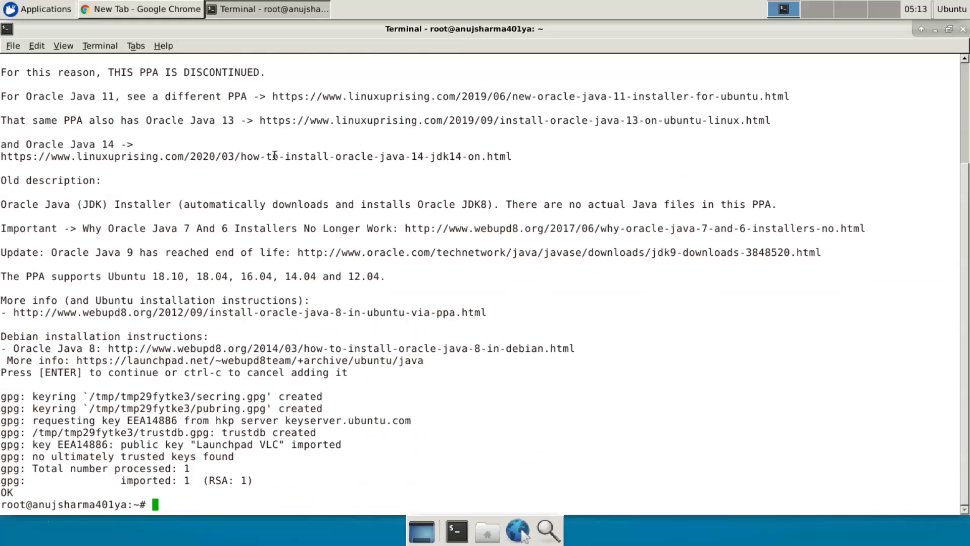
{"action": "type", "text": "apt update"}
{"action": "key", "text": "Return"}
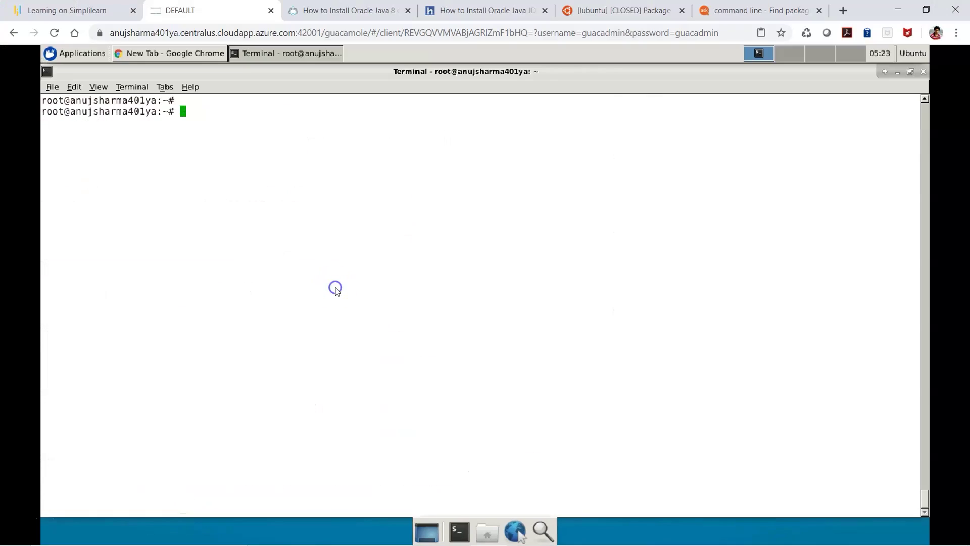
Step: Install the oracle-java14-installer package with apt in the root terminal and accept the prompt to continue
{"action": "left_click", "coordinate": [368, 272]}
{"action": "type", "text": "apt install oracle"}
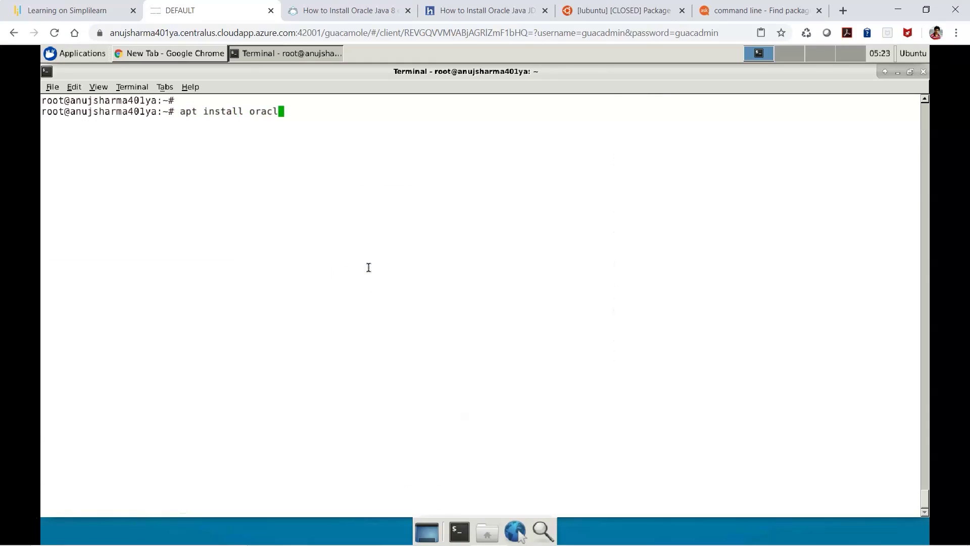
{"action": "type", "text": "-java14-installer"}
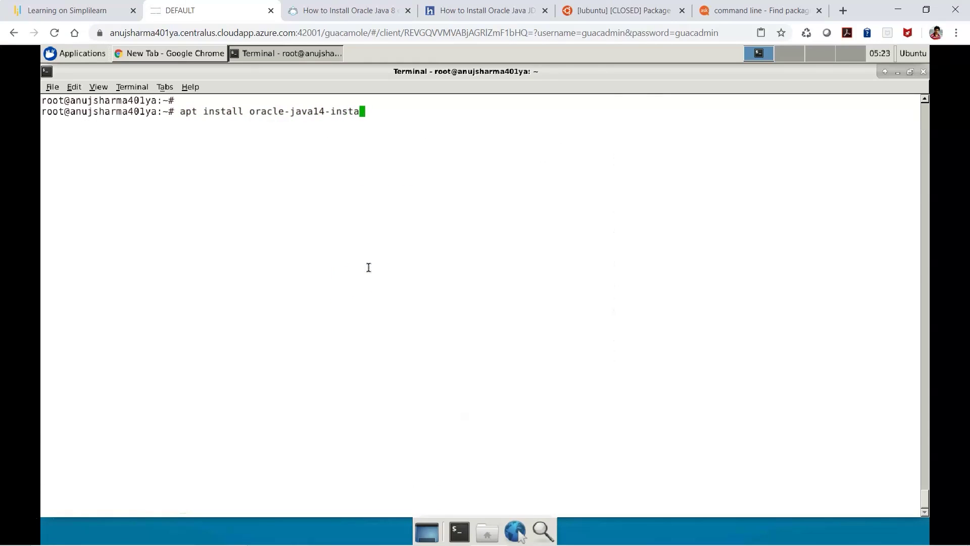
{"action": "key", "text": "Return"}
{"action": "type", "text": "y"}
{"action": "key", "text": "Return"}
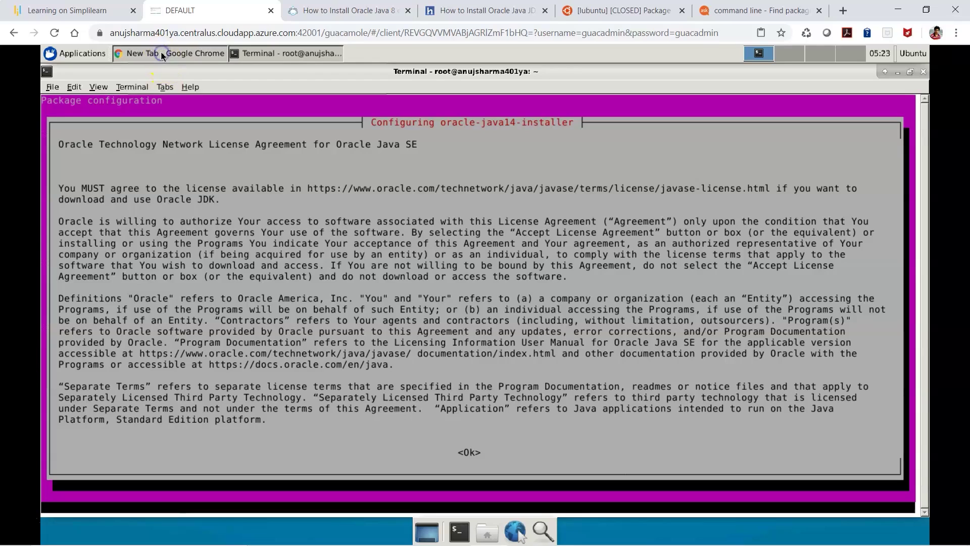
Step: Search for maven download in the Ubuntu desktop's Chrome, open the Apache Maven download page and copy the link address of apache-maven-3.6.3-bin.tar.gz
{"action": "left_click", "coordinate": [163, 53]}
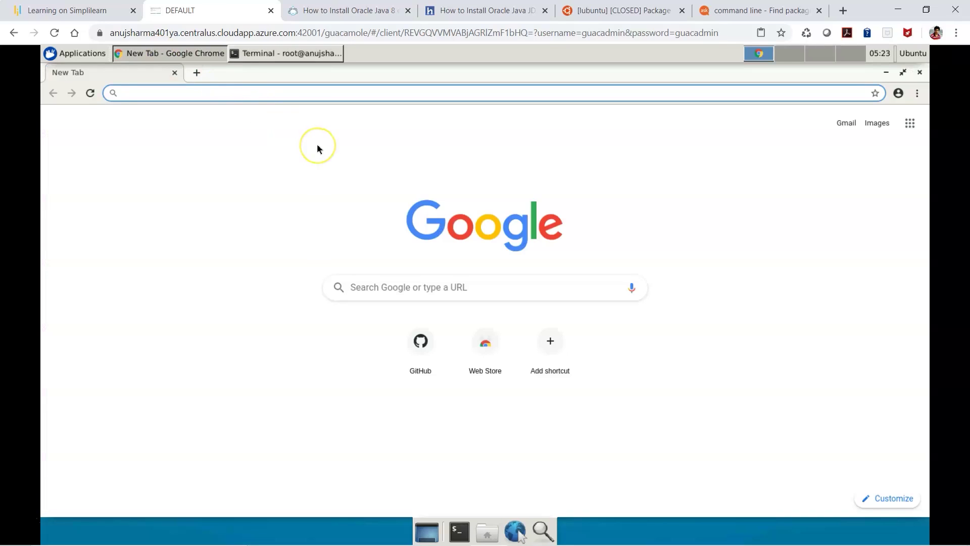
{"action": "type", "text": "maven downl"}
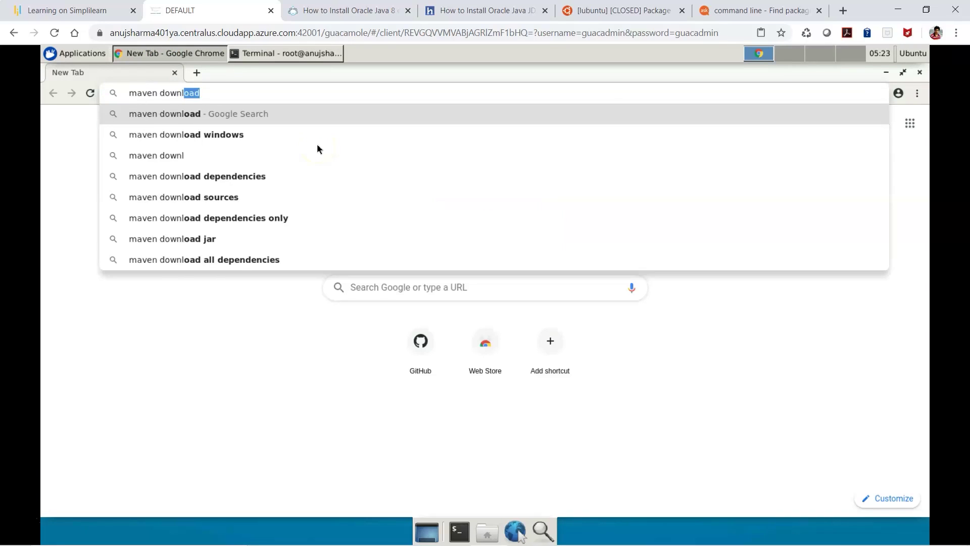
{"action": "key", "text": "Return"}
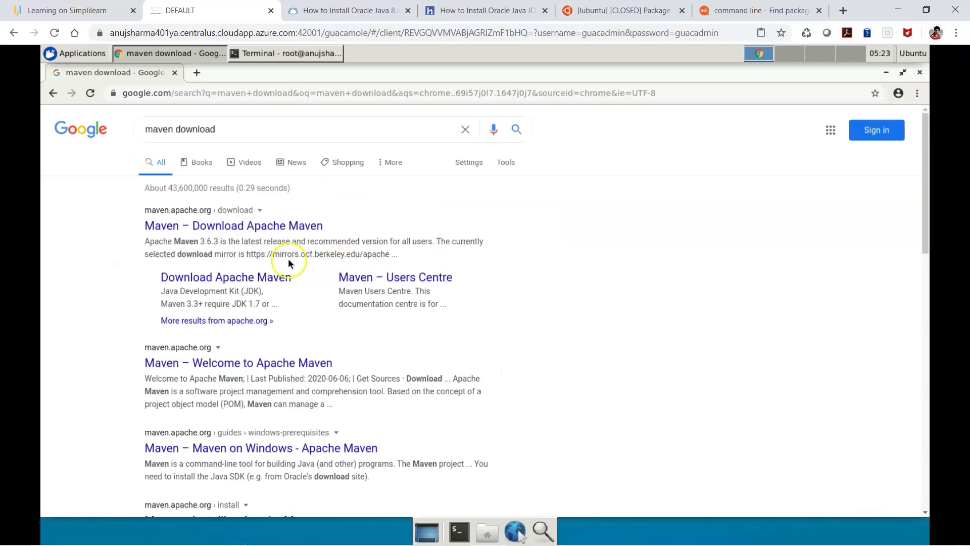
{"action": "left_click", "coordinate": [264, 276]}
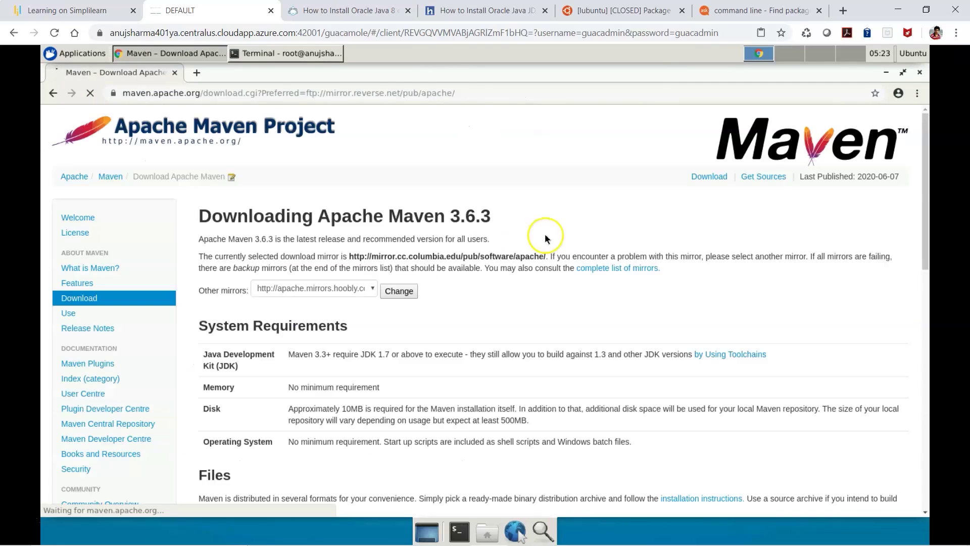
{"action": "scroll", "coordinate": [546, 237], "scroll_direction": "down", "scroll_amount": 10}
{"action": "scroll", "coordinate": [472, 202], "scroll_direction": "up", "scroll_amount": 2}
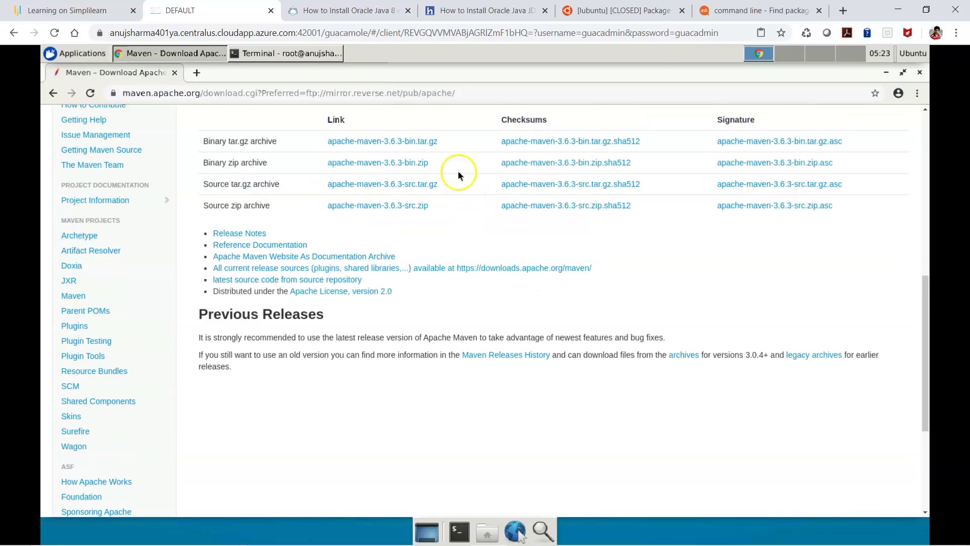
{"action": "right_click", "coordinate": [419, 141]}
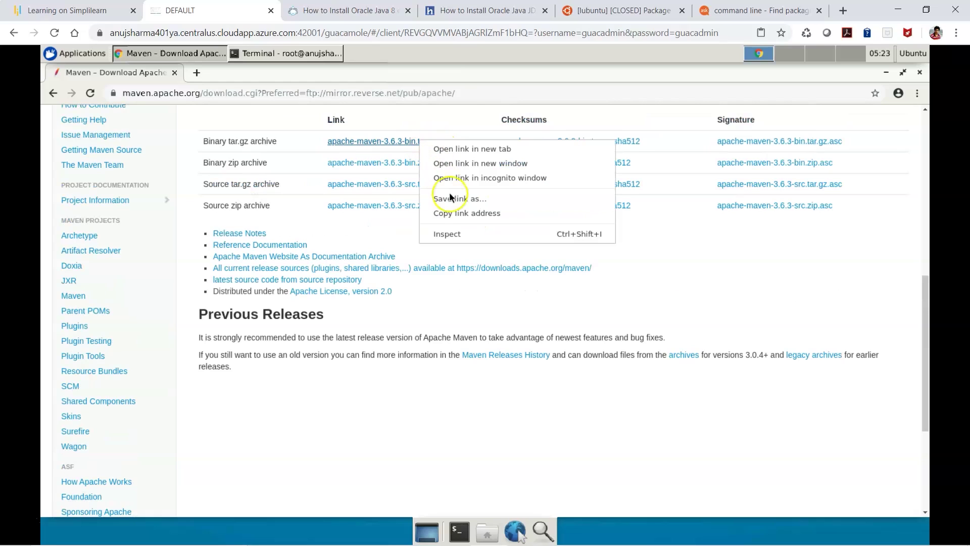
{"action": "left_click", "coordinate": [459, 213]}
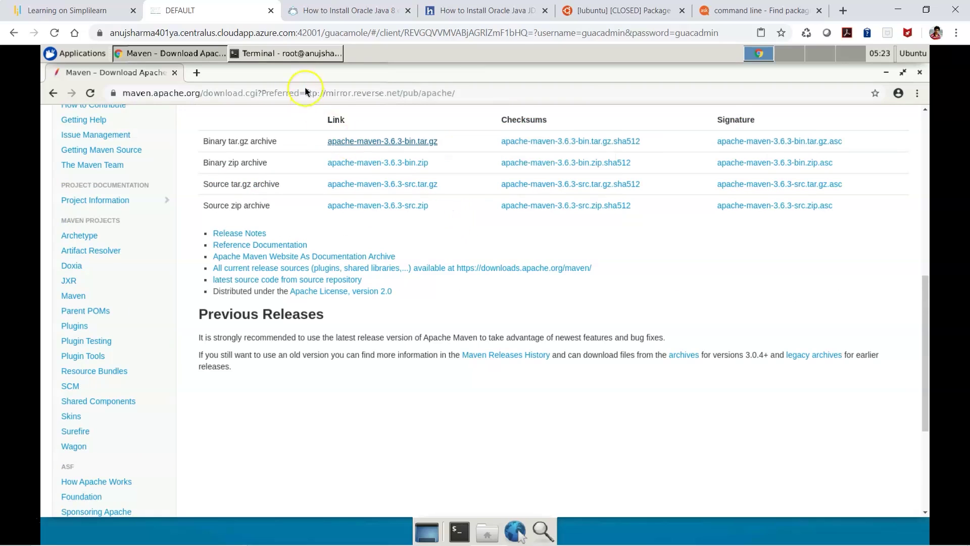
Step: Return to the installing terminal and accept the Oracle Java SE license agreement so the package installation proceeds
{"action": "left_click", "coordinate": [303, 53]}
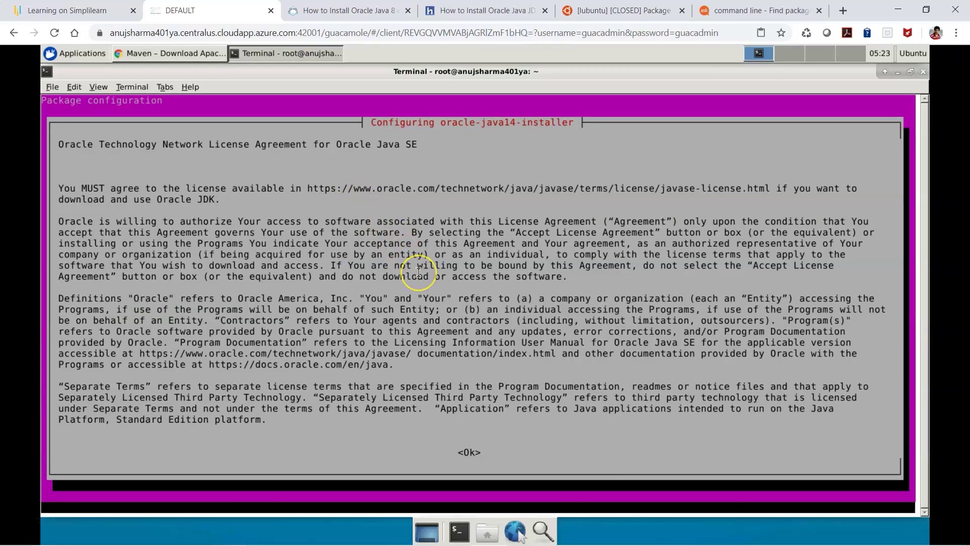
{"action": "scroll", "coordinate": [419, 273], "scroll_direction": "down", "scroll_amount": 2}
{"action": "key", "text": "Tab"}
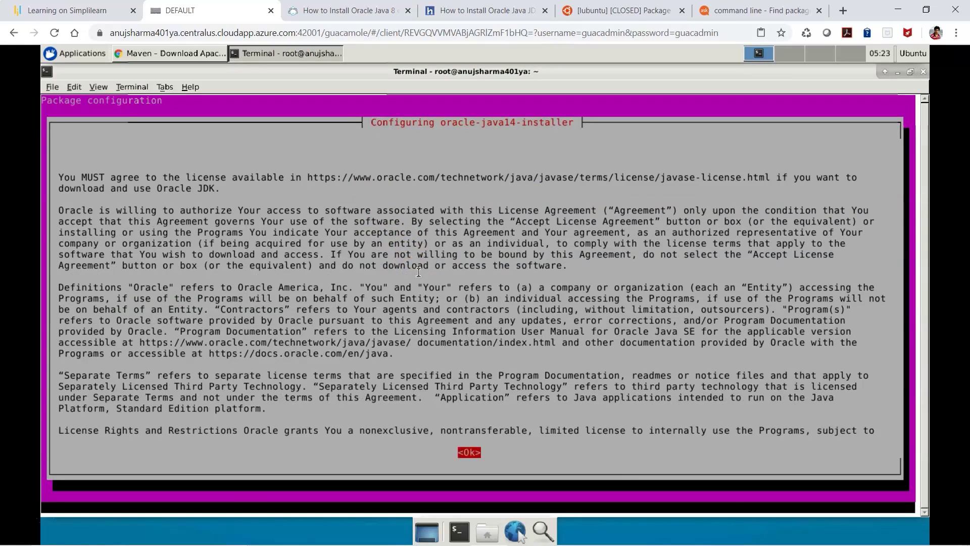
{"action": "key", "text": "Return"}
{"action": "key", "text": "Tab"}
{"action": "key", "text": "Return"}
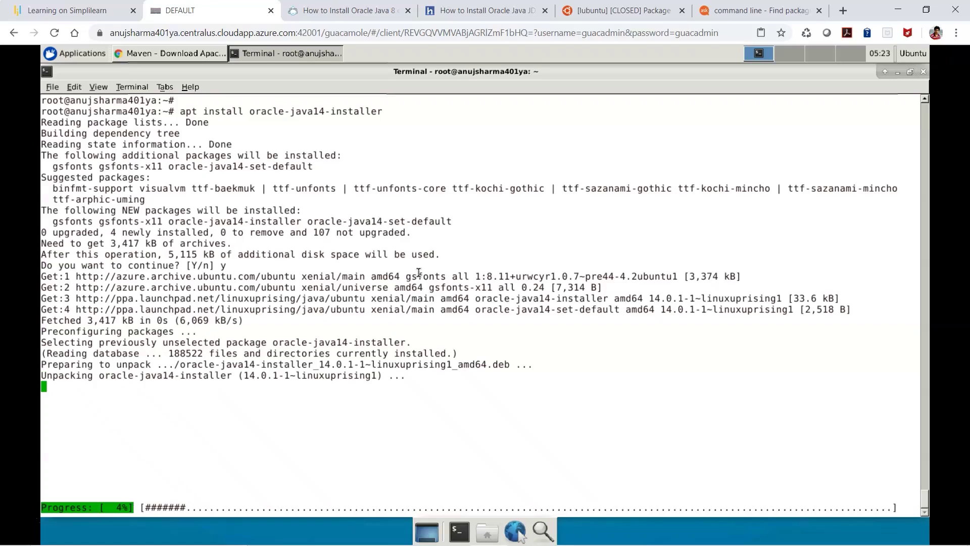
Step: Open a second terminal window, switch to the root user with sudo su - and maximize the window
{"action": "left_click", "coordinate": [395, 249]}
{"action": "left_click", "coordinate": [433, 371]}
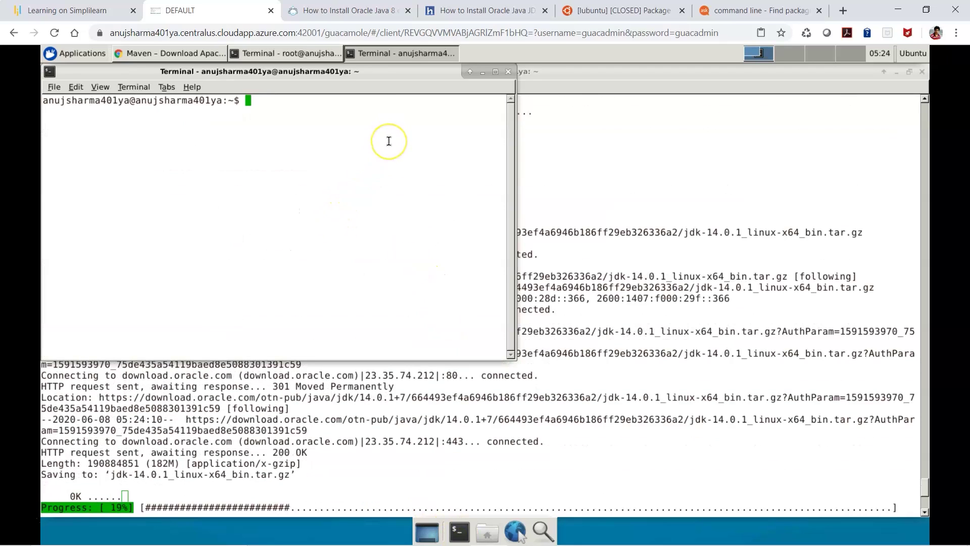
{"action": "type", "text": "sudo su -"}
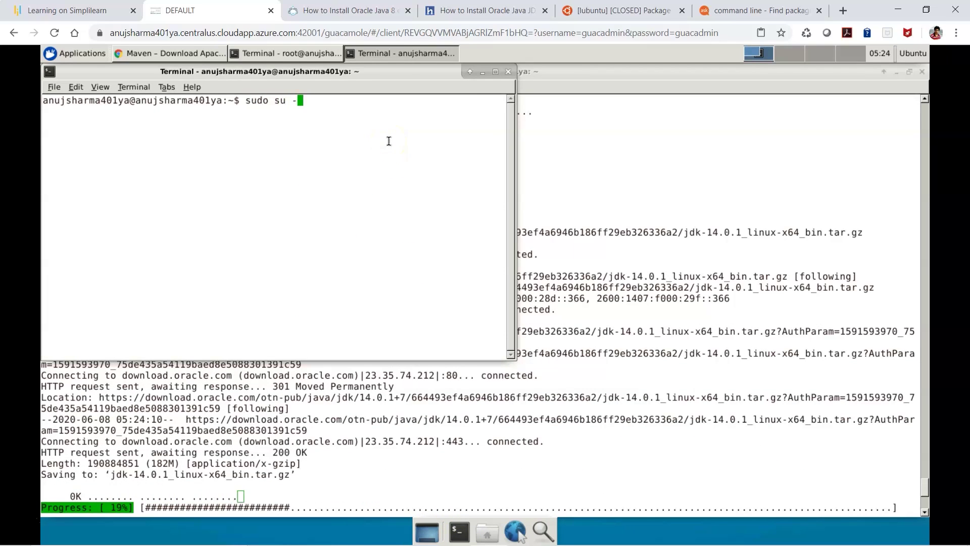
{"action": "key", "text": "Return"}
{"action": "left_click", "coordinate": [495, 71]}
{"action": "left_click", "coordinate": [496, 201]}
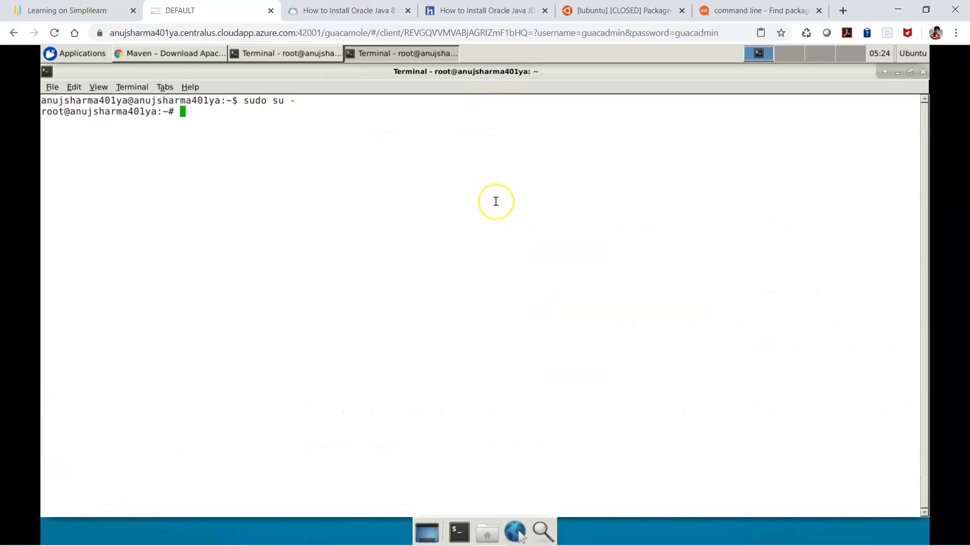
Step: Change to the /opt/ directory and list its contents with ls -alrt
{"action": "type", "text": "cd /opt/"}
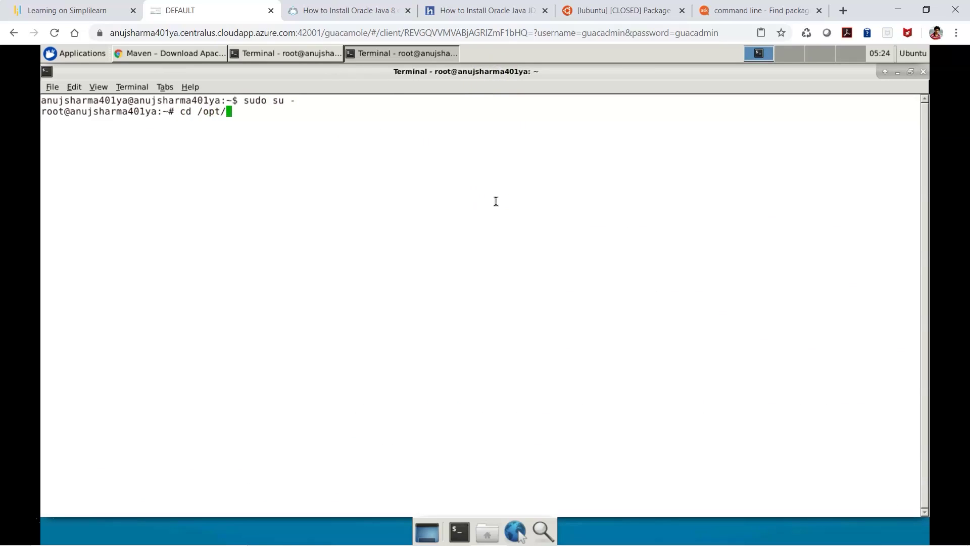
{"action": "key", "text": "Return"}
{"action": "type", "text": "ls -alrt"}
{"action": "key", "text": "Return"}
{"action": "left_click", "coordinate": [459, 177]}
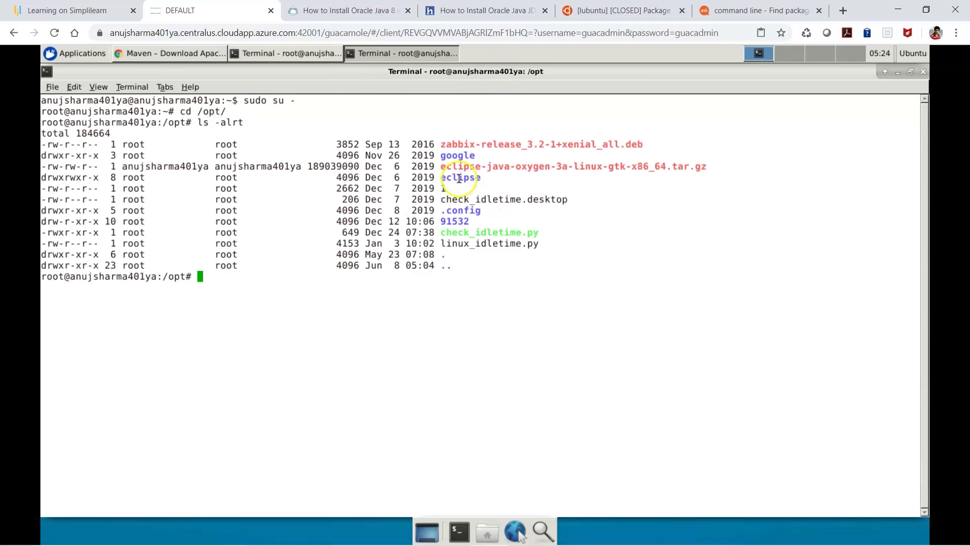
{"action": "left_click", "coordinate": [496, 296]}
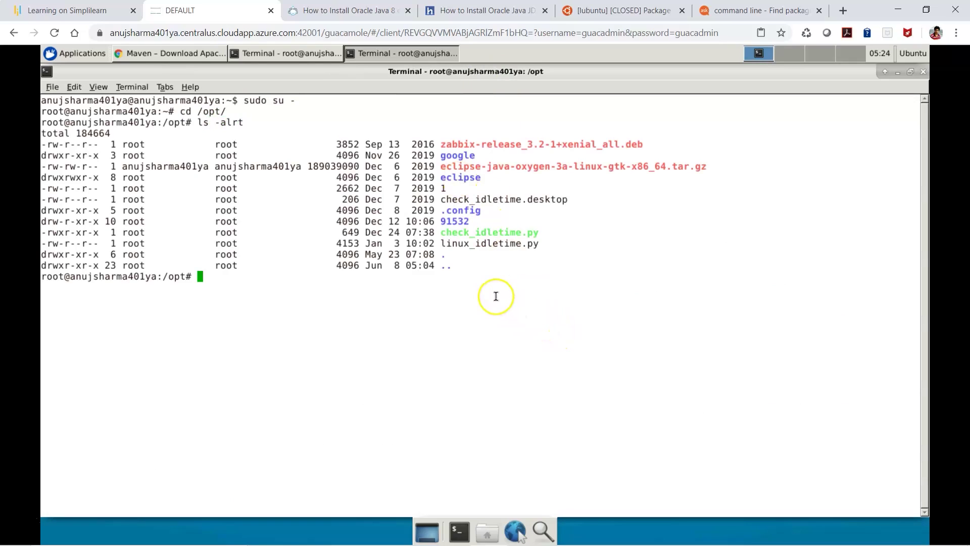
Step: Download apache-maven-3.6.3-bin.tar.gz into /opt with wget, using the copied mirror link
{"action": "type", "text": "wget"}
{"action": "right_click", "coordinate": [494, 292]}
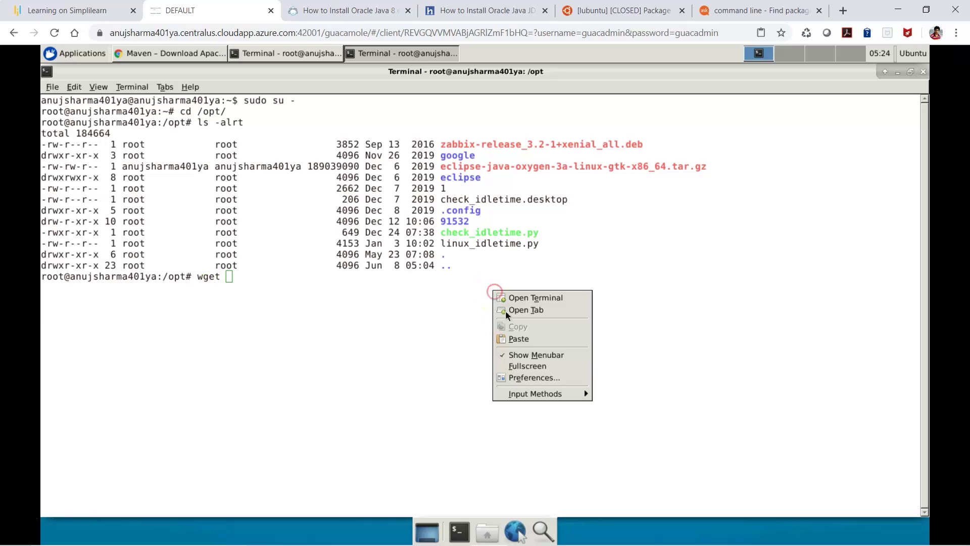
{"action": "left_click", "coordinate": [519, 339]}
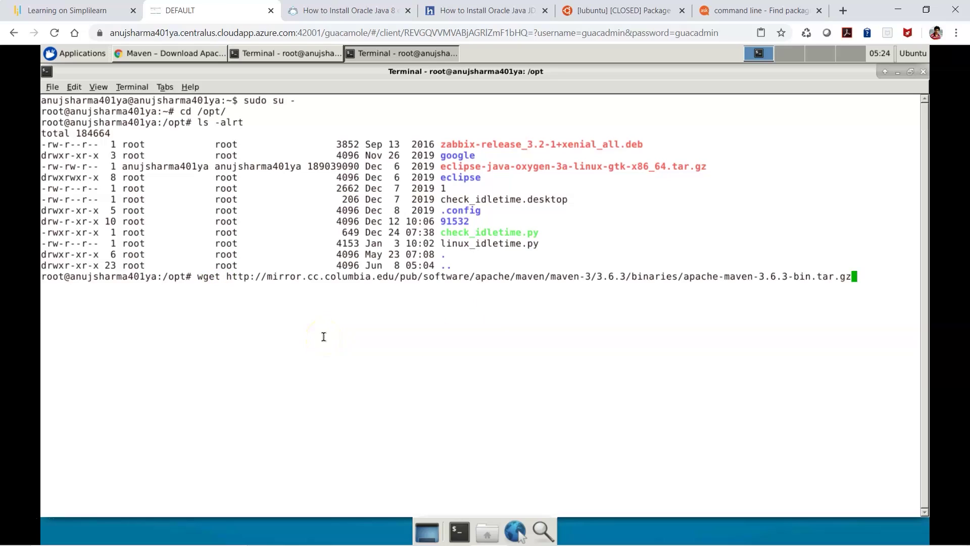
{"action": "key", "text": "Return"}
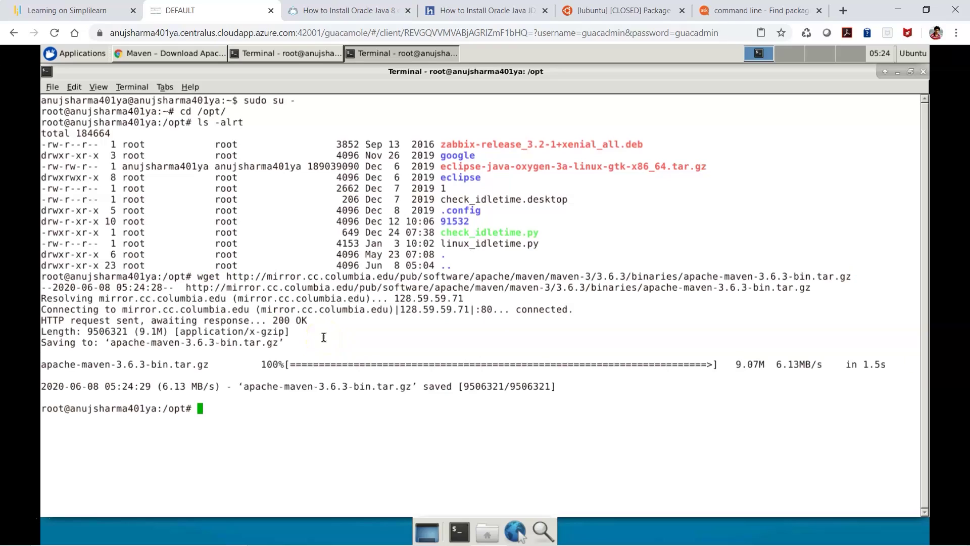
Step: Extract apache-maven-3.6.3-bin.tar.gz in /opt with tar -xvzf and list the directory with ls -alrt
{"action": "type", "text": "tar"}
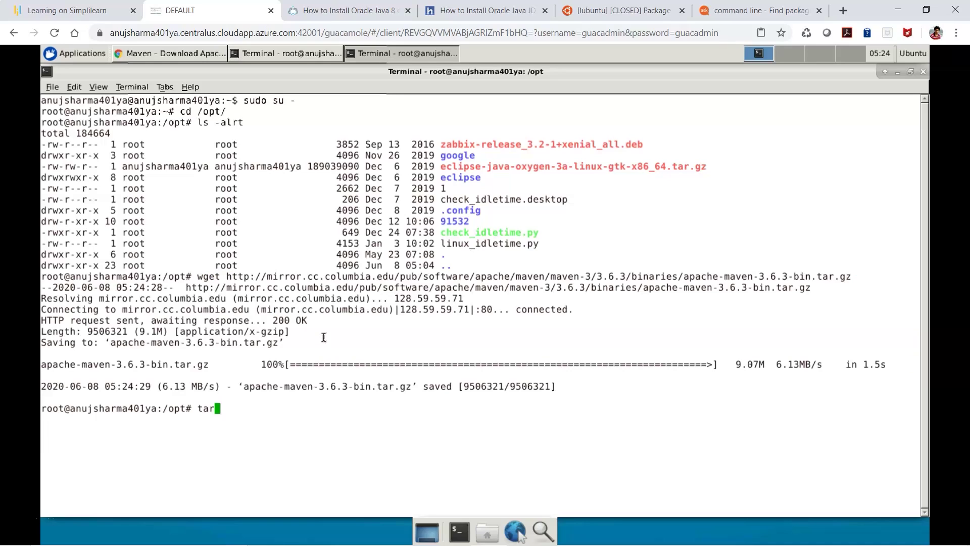
{"action": "type", "text": " -xvzf a"}
{"action": "key", "text": "Tab"}
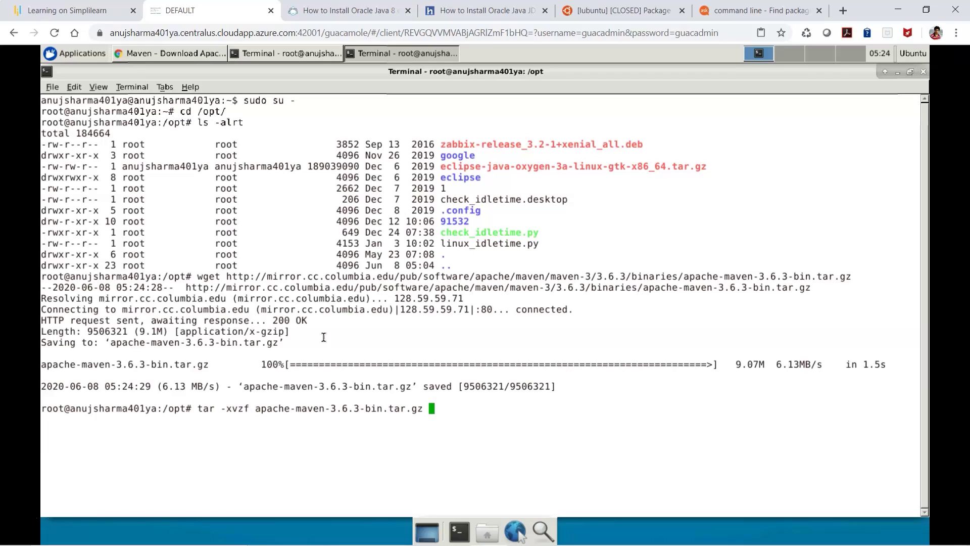
{"action": "key", "text": "Return"}
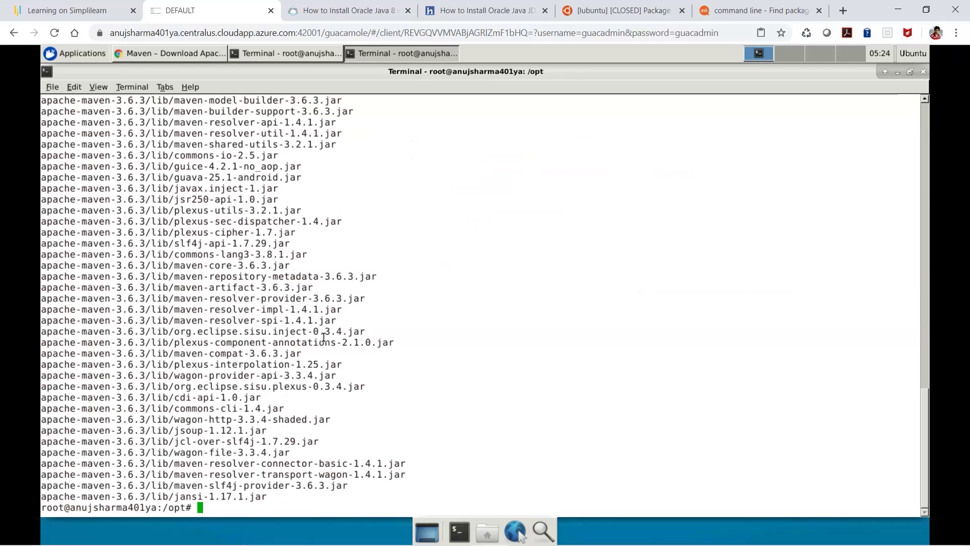
{"action": "type", "text": "ls -alrt"}
{"action": "key", "text": "Return"}
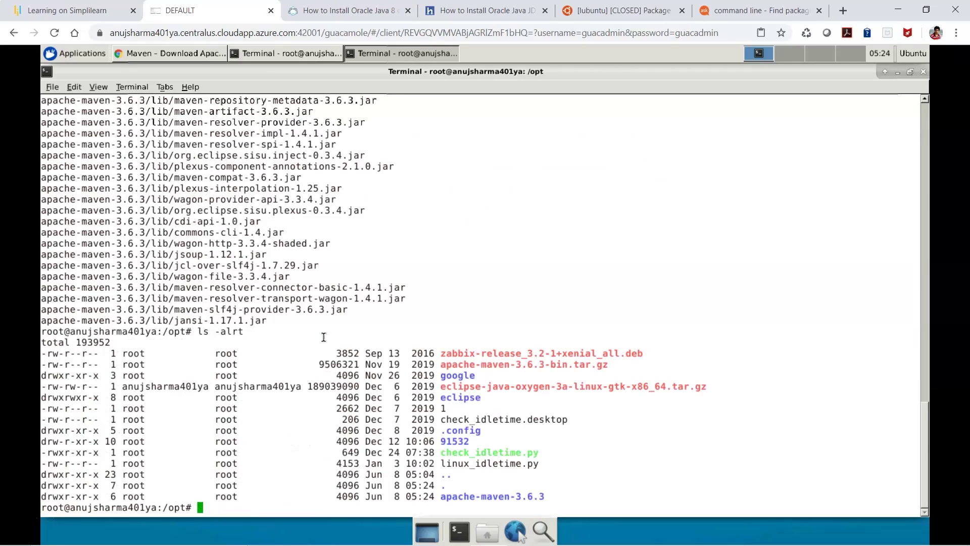
Step: Rename the extracted apache-maven-3.6.3 directory to maven with mv
{"action": "type", "text": "mv apa"}
{"action": "key", "text": "Tab"}
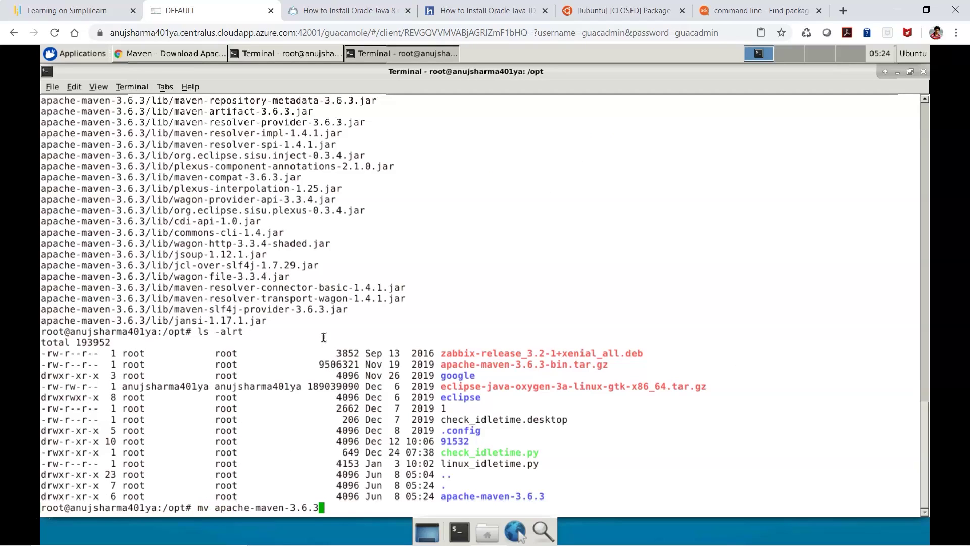
{"action": "type", "text": "maven"}
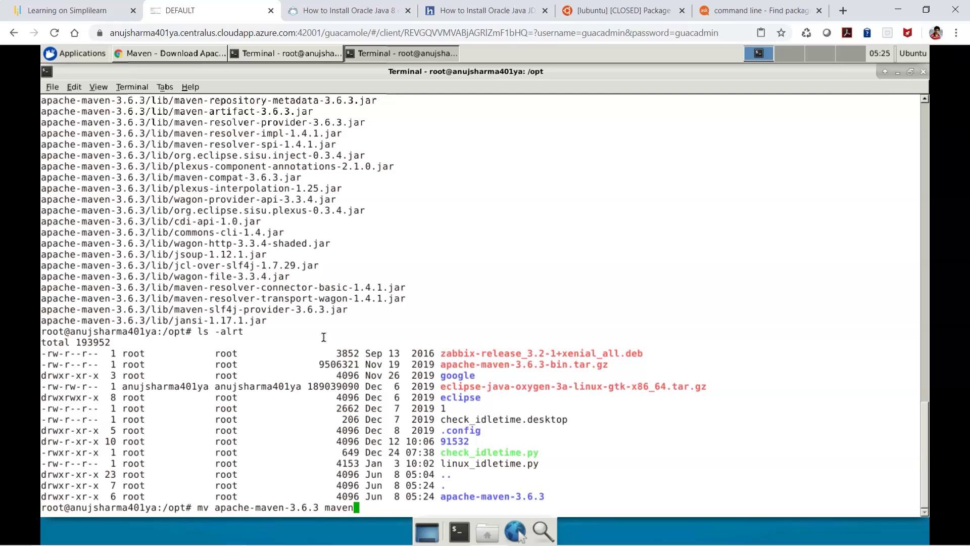
{"action": "key", "text": "Return"}
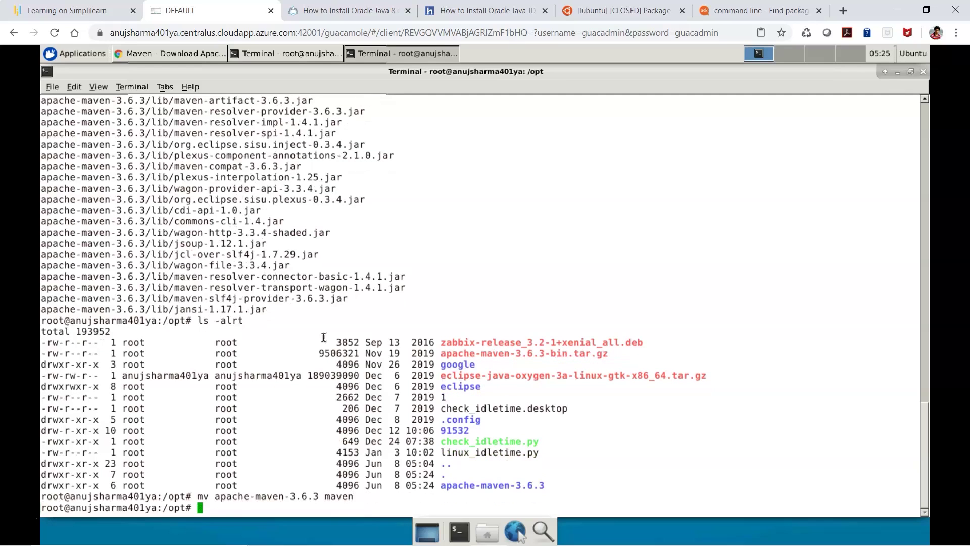
Step: Enter the maven directory, list its contents with ls -alrt and print its full path with pwd
{"action": "type", "text": "cd maven/"}
{"action": "key", "text": "Return"}
{"action": "type", "text": "ls "}
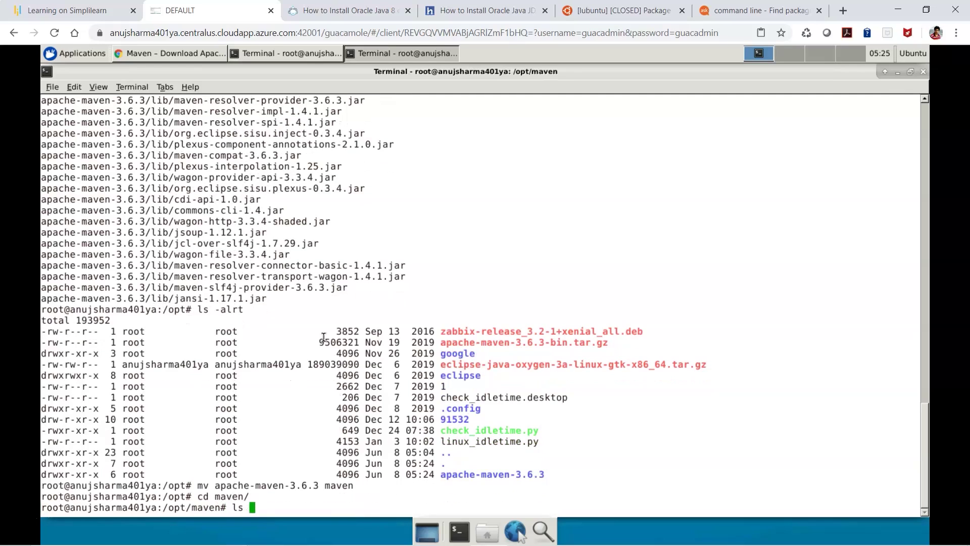
{"action": "type", "text": "-alrt"}
{"action": "key", "text": "Return"}
{"action": "type", "text": "pwd"}
{"action": "key", "text": "Return"}
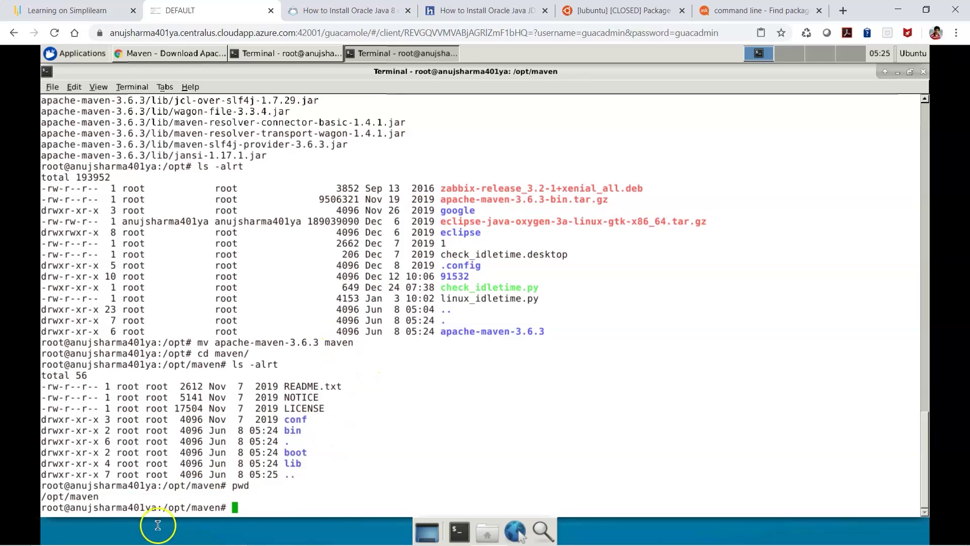
{"action": "left_click", "coordinate": [191, 507]}
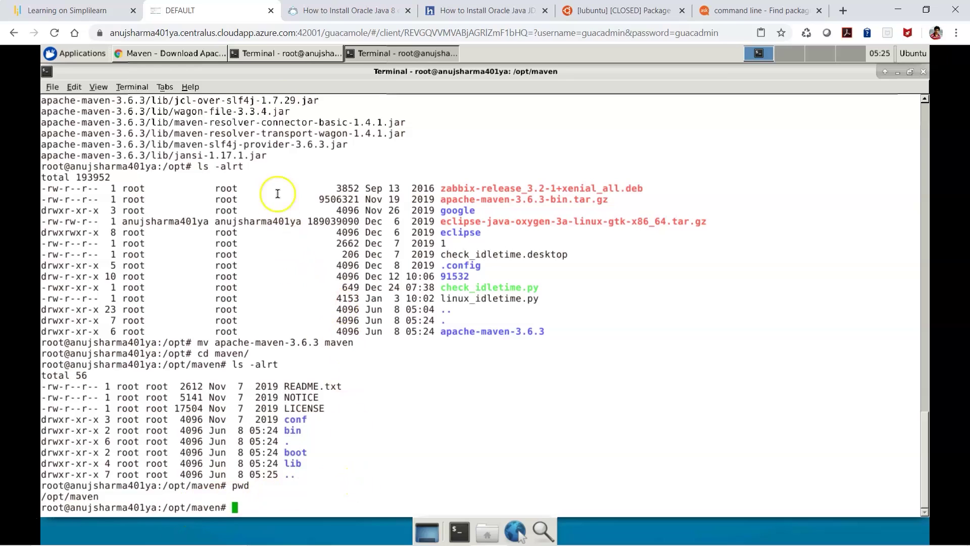
Step: Switch back to the first root terminal and check the installed Java with java -version
{"action": "left_click", "coordinate": [286, 54]}
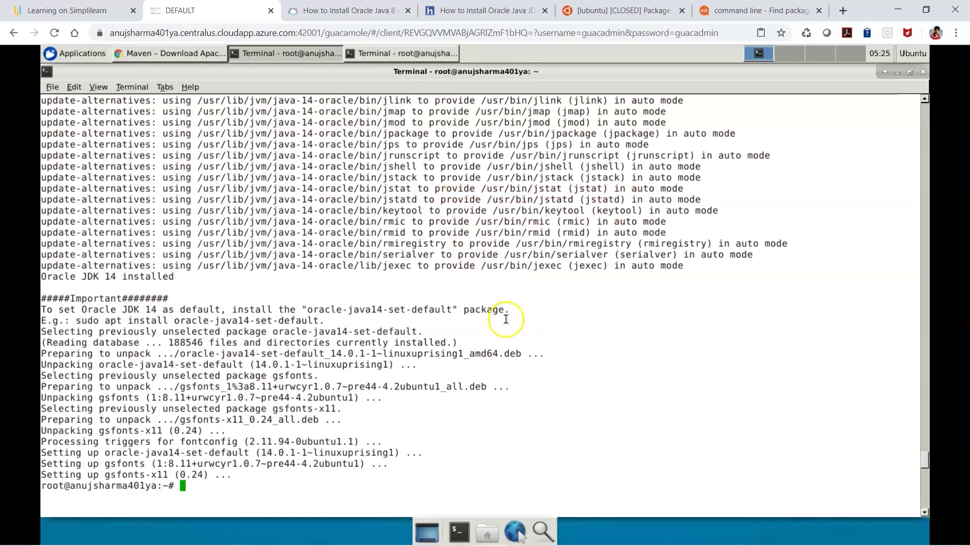
{"action": "type", "text": "ja"}
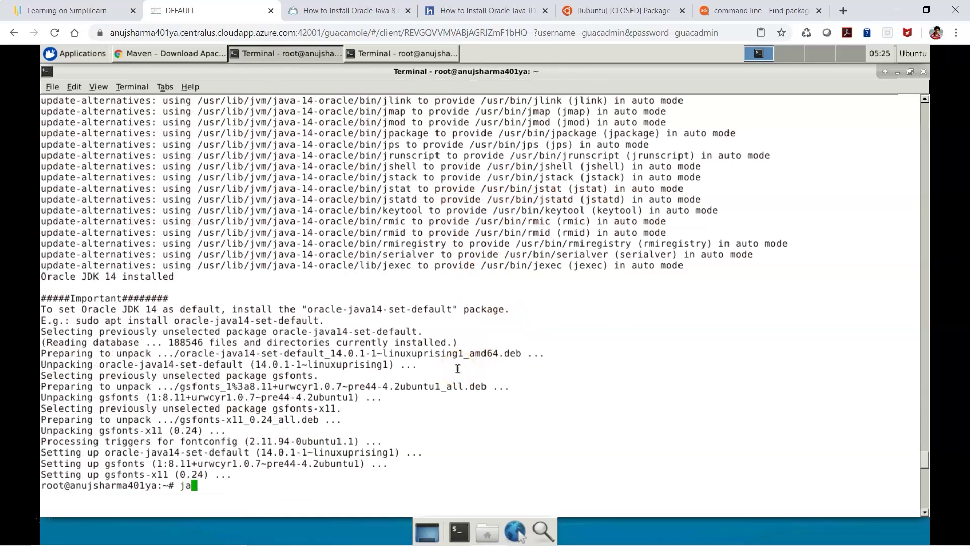
{"action": "type", "text": "va -version"}
{"action": "key", "text": "Return"}
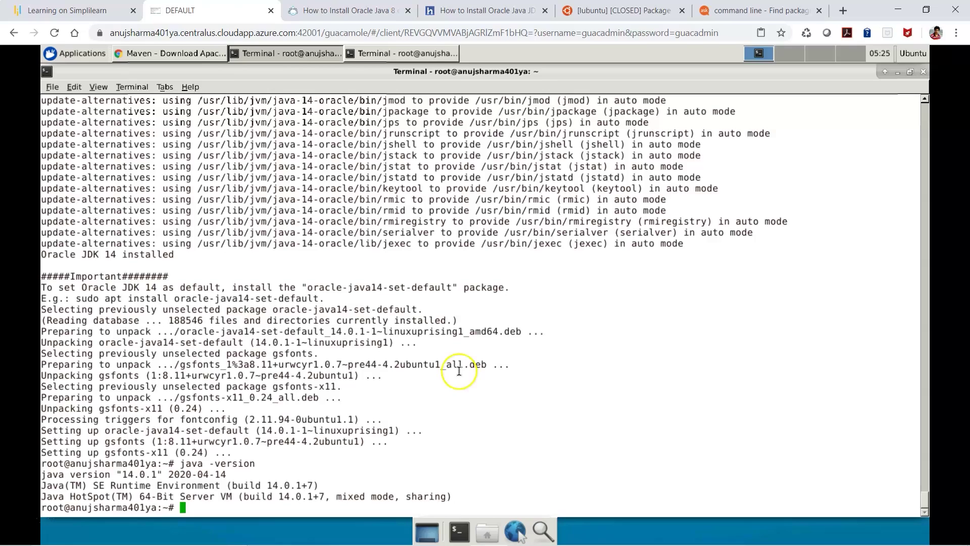
Step: Switch to the second root terminal, the one in /opt/maven, and clear its screen
{"action": "left_click", "coordinate": [359, 56]}
{"action": "type", "text": "clear"}
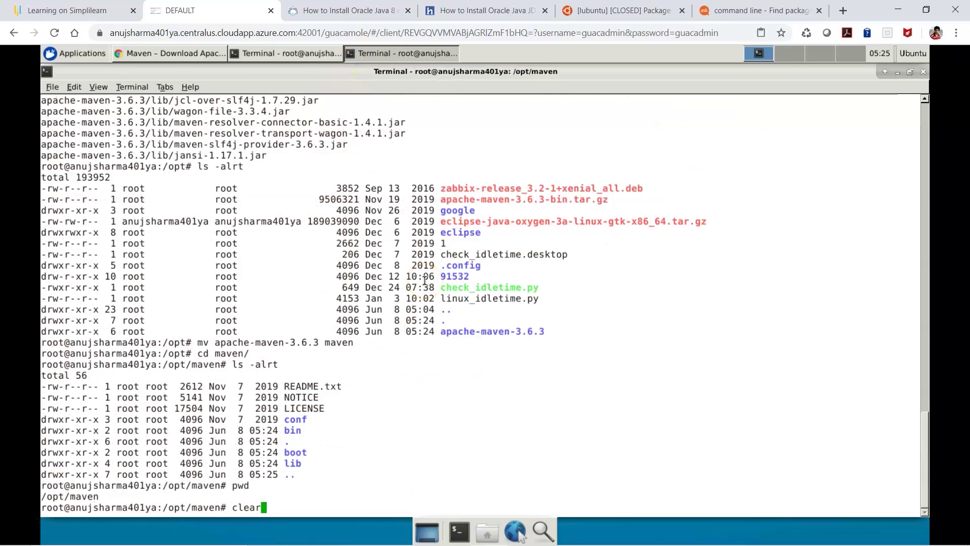
{"action": "key", "text": "Return"}
{"action": "key", "text": "Return"}
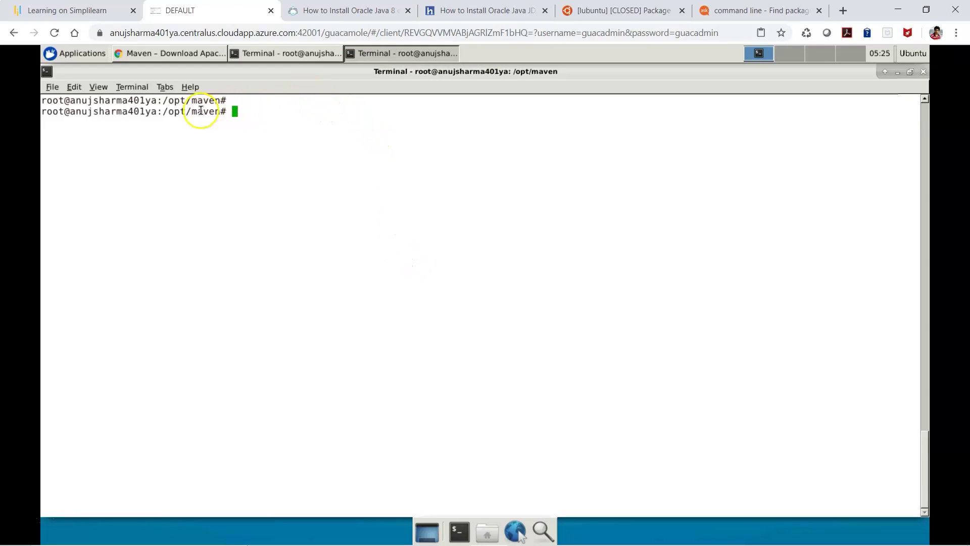
Step: Change to the /etc/profile.d/ directory and list its contents with ls -alrt
{"action": "type", "text": "cd /etc/profile.d/"}
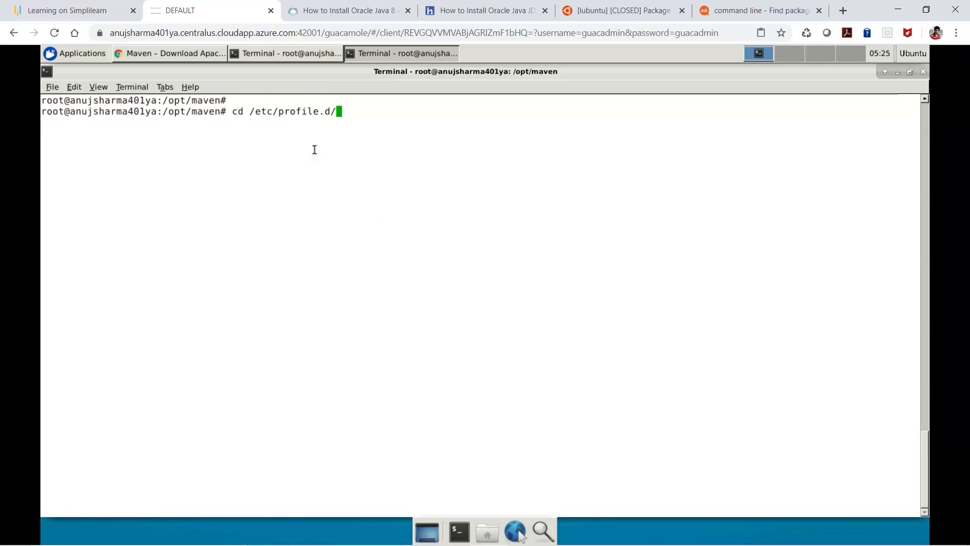
{"action": "key", "text": "Return"}
{"action": "type", "text": "ls -alrt"}
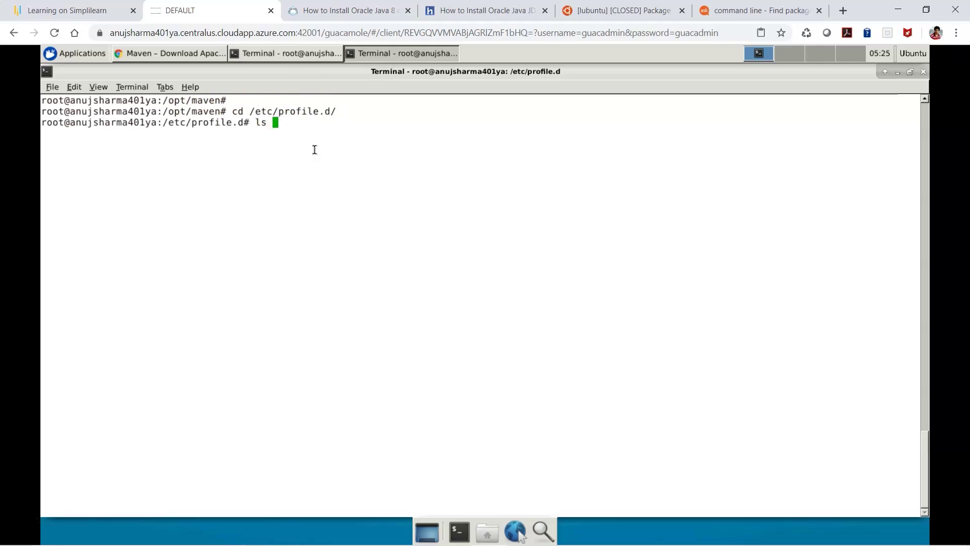
{"action": "key", "text": "Return"}
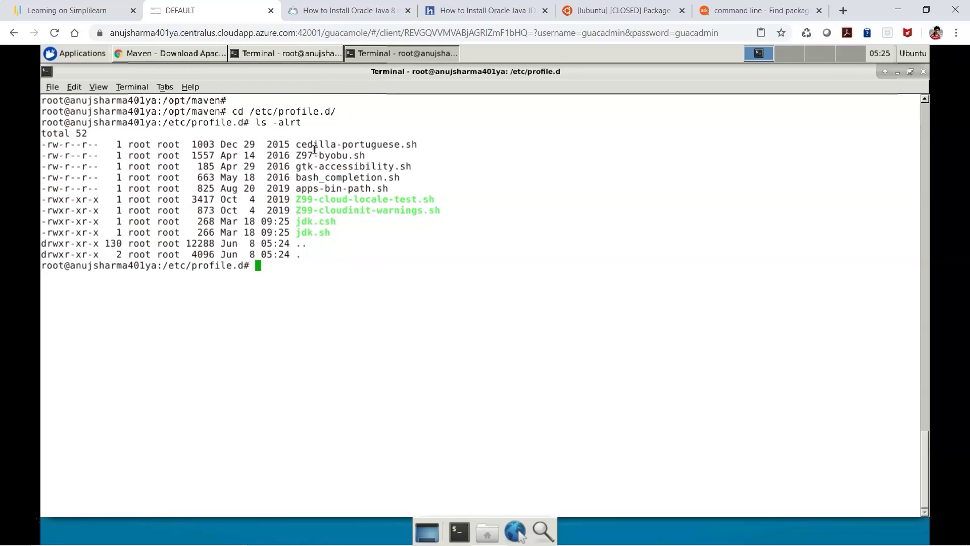
Step: Display the contents of jdk.sh with cat to see how the Java variables are exported
{"action": "type", "text": "cat jdk."}
{"action": "type", "text": "sh"}
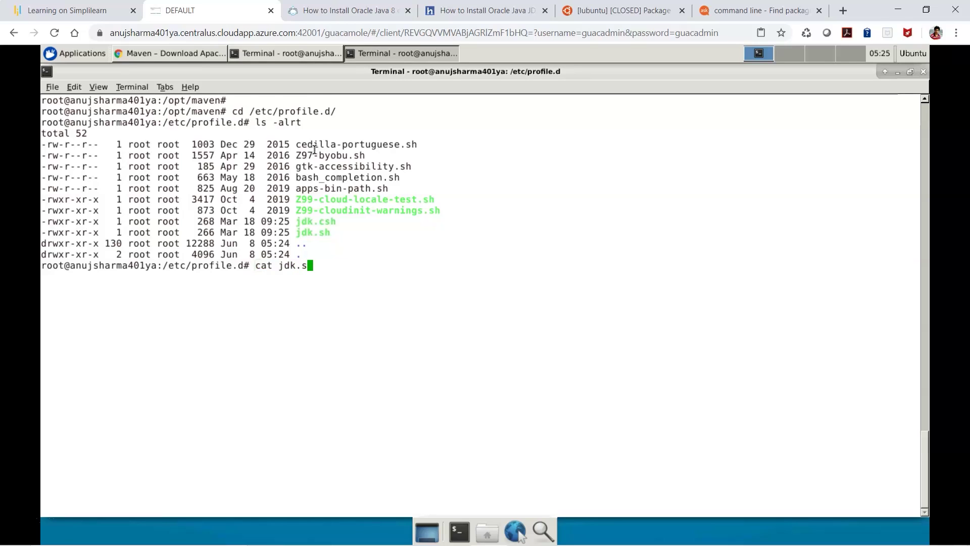
{"action": "key", "text": "Return"}
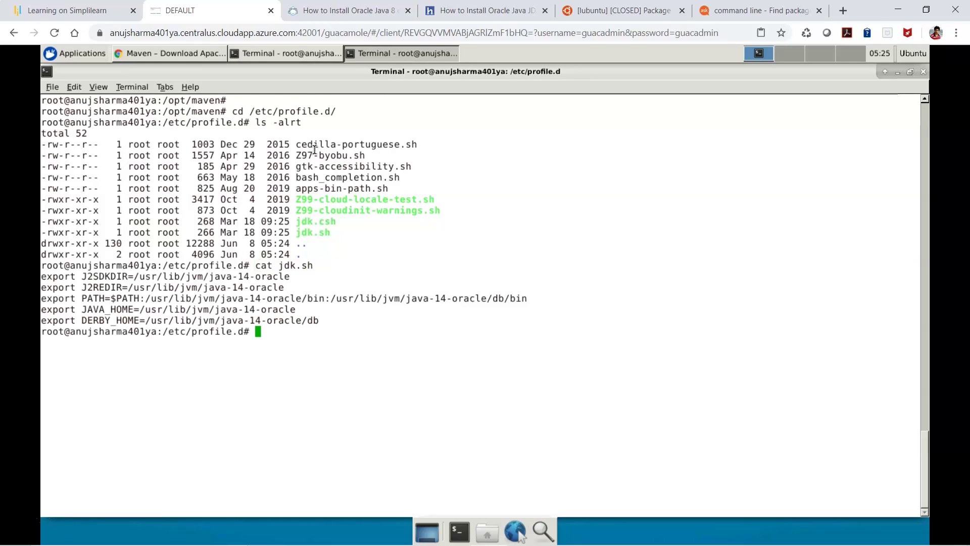
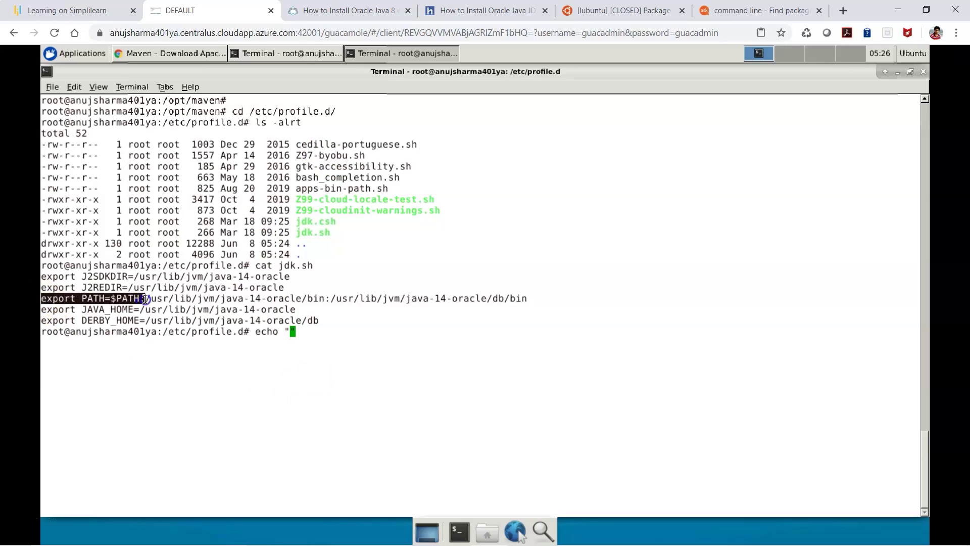
Step: Append the line export PATH=$PATH:/opt/maven/bin/ to maven.sh with a double-quoted echo, reusing the export PATH=$PATH: text from the jdk.sh output
{"action": "right_click", "coordinate": [127, 299]}
{"action": "left_click", "coordinate": [170, 335]}
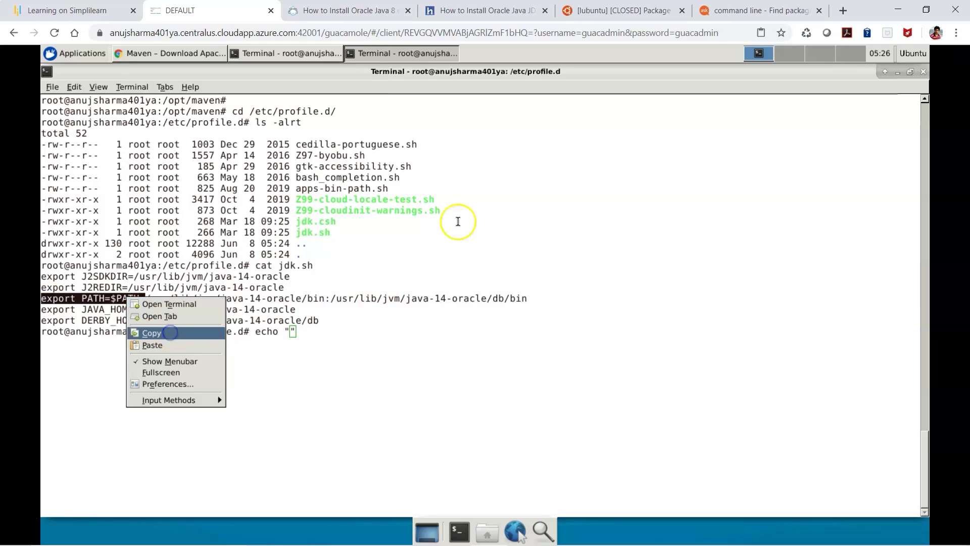
{"action": "right_click", "coordinate": [458, 213]}
{"action": "left_click", "coordinate": [493, 263]}
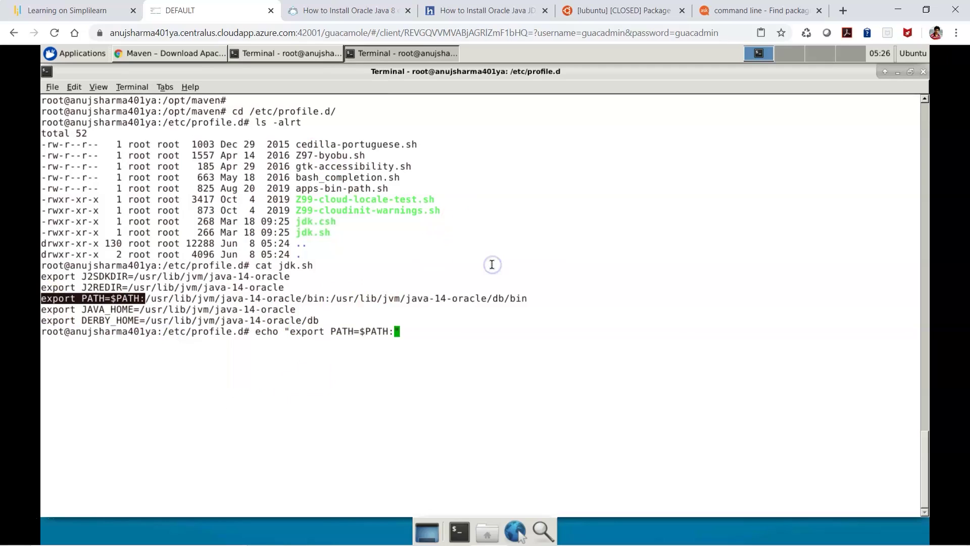
{"action": "type", "text": "/opt/maven/bin/"}
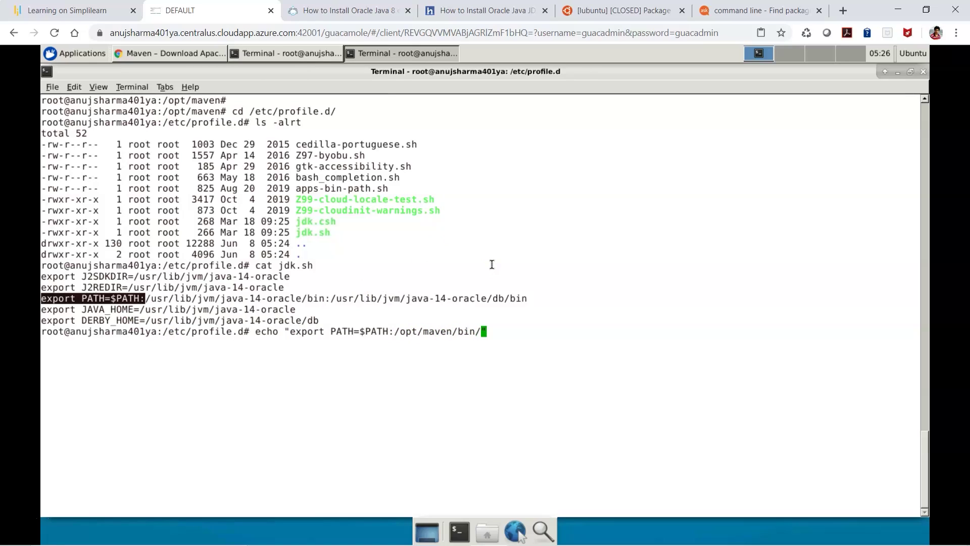
{"action": "key", "text": "Right"}
{"action": "type", "text": ">> maven.sh"}
{"action": "key", "text": "Return"}
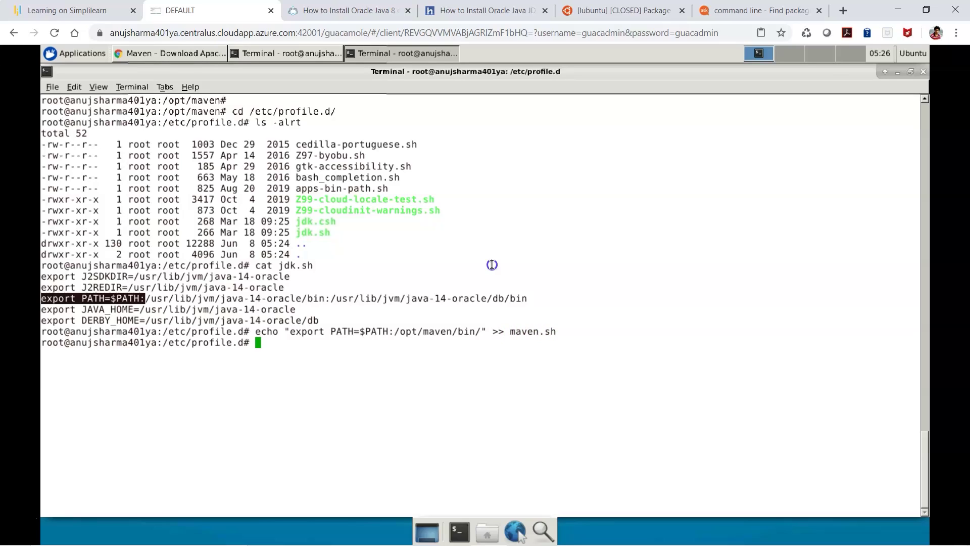
{"action": "left_click", "coordinate": [493, 266]}
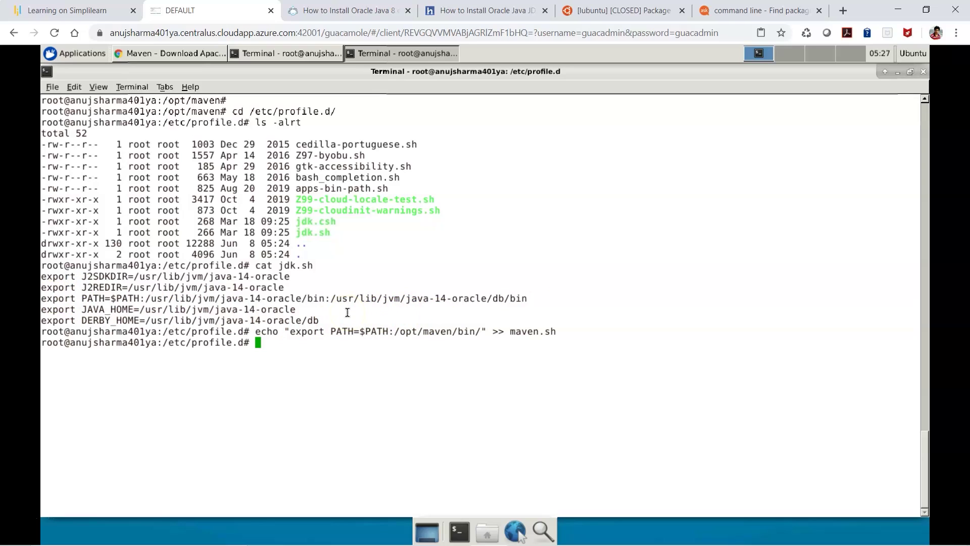
Step: Append the line export MVN_HOME=/opt/maven to maven.sh with echo and display the file with cat
{"action": "type", "text": "echo \"export MVN_HOME=/op"}
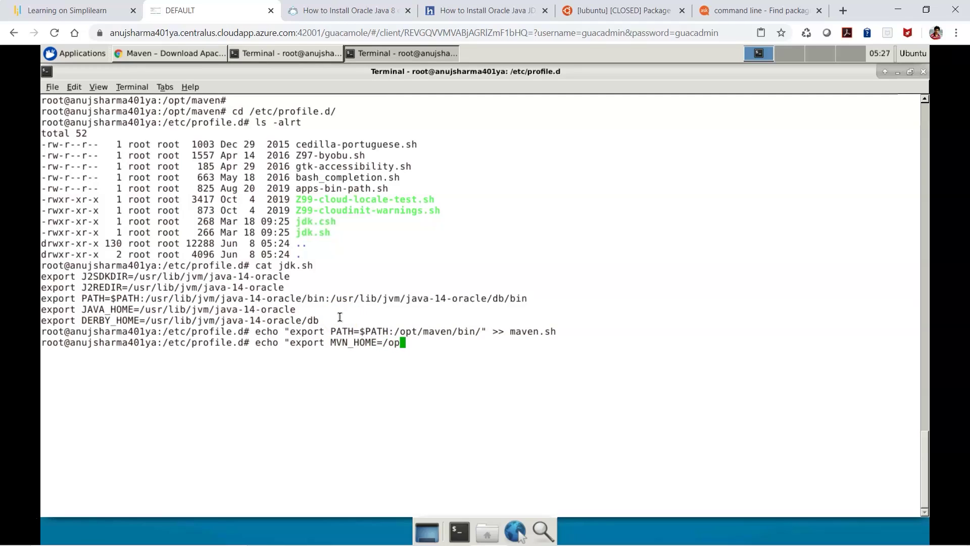
{"action": "type", "text": "/"}
{"action": "type", "text": "/maven\" >> ma"}
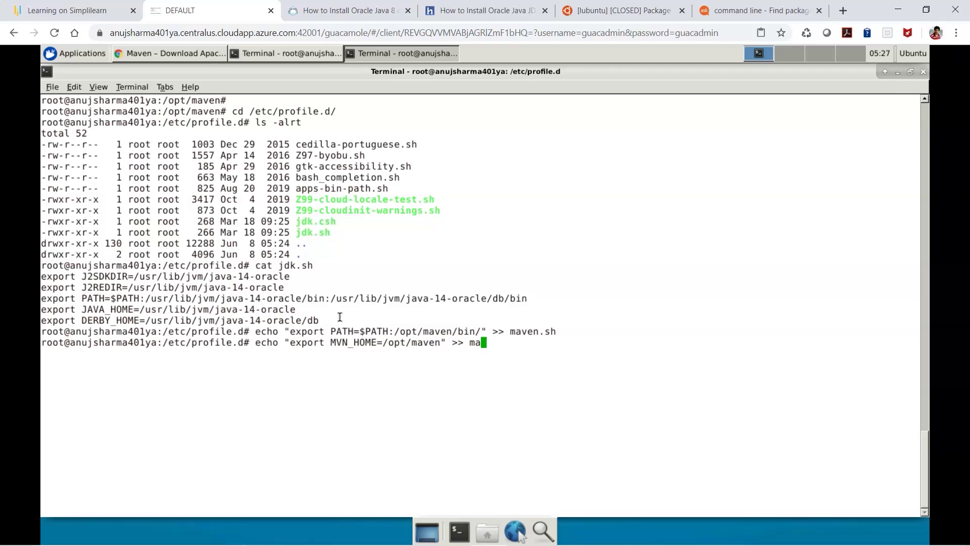
{"action": "type", "text": "ven.sh"}
{"action": "key", "text": "Return"}
{"action": "type", "text": "cat maven.sh"}
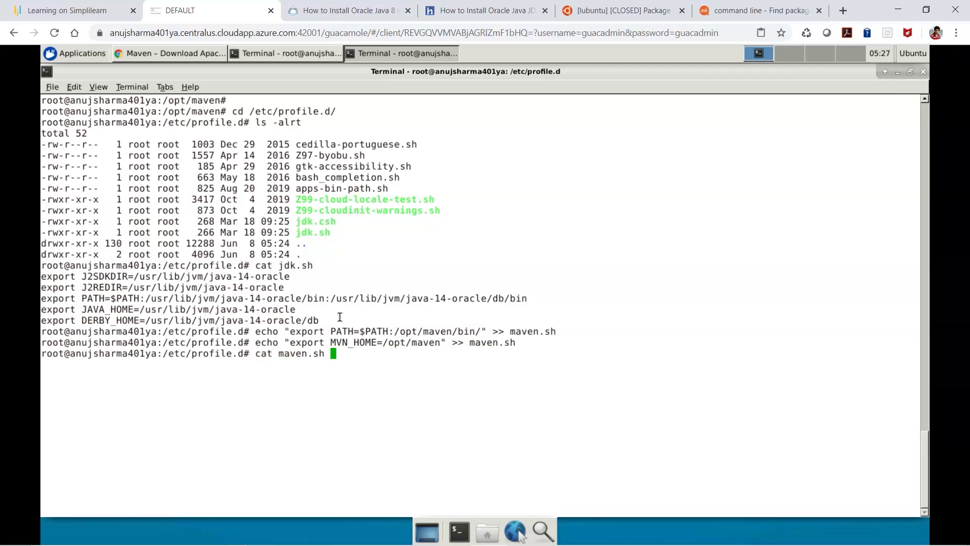
{"action": "key", "text": "Return"}
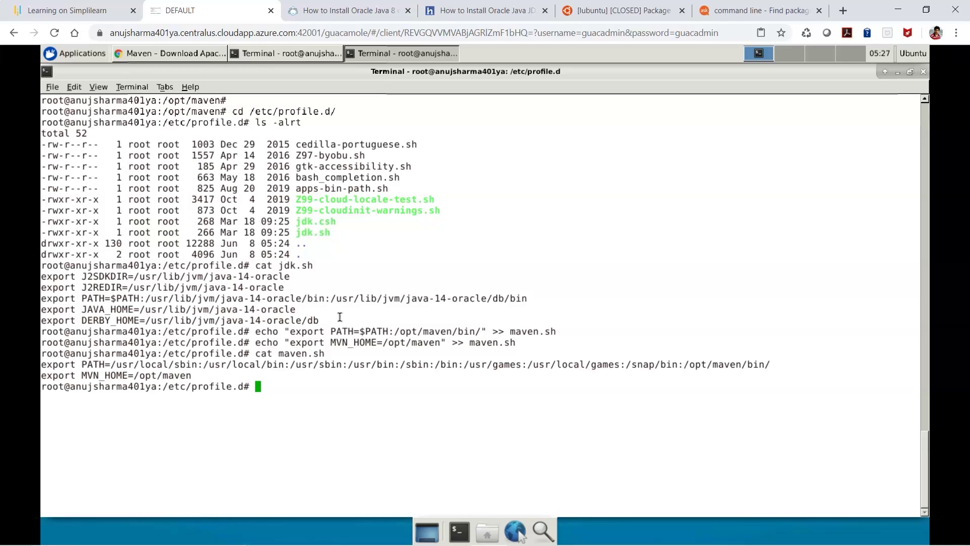
Step: Make maven.sh executable with chmod +x and list the directory with ls -alrt
{"action": "type", "text": "chmod +x maven.sh"}
{"action": "key", "text": "Return"}
{"action": "type", "text": "ls -alrt"}
{"action": "key", "text": "Return"}
Step: Return to the root home directory with cd and clear the terminal screen
{"action": "type", "text": "clear"}
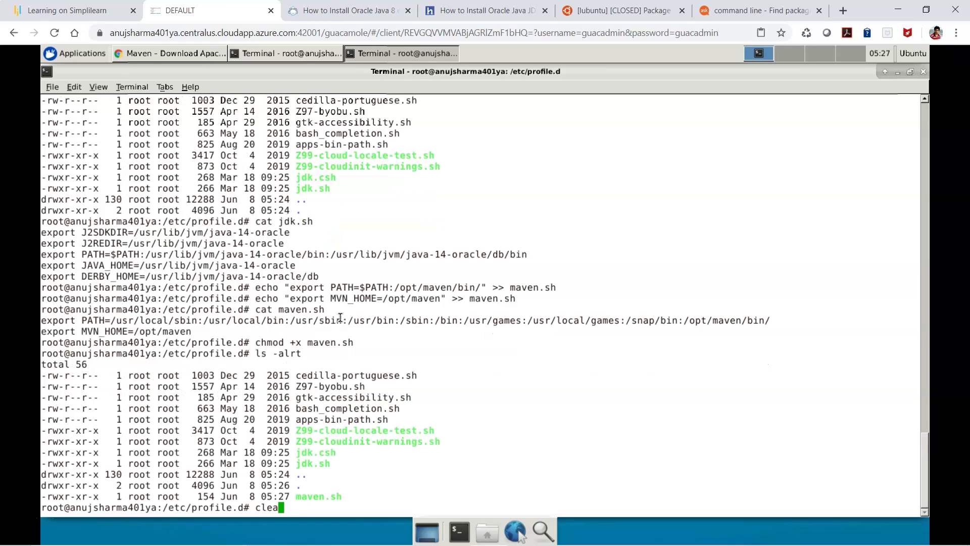
{"action": "key", "text": "Return"}
{"action": "key", "text": "Return"}
{"action": "type", "text": "cd"}
{"action": "key", "text": "Return"}
{"action": "type", "text": "clear"}
{"action": "key", "text": "Return"}
Step: Load the Maven environment variables into the current shell with source /etc/profile.d/maven.sh
{"action": "type", "text": "source /etc/pro"}
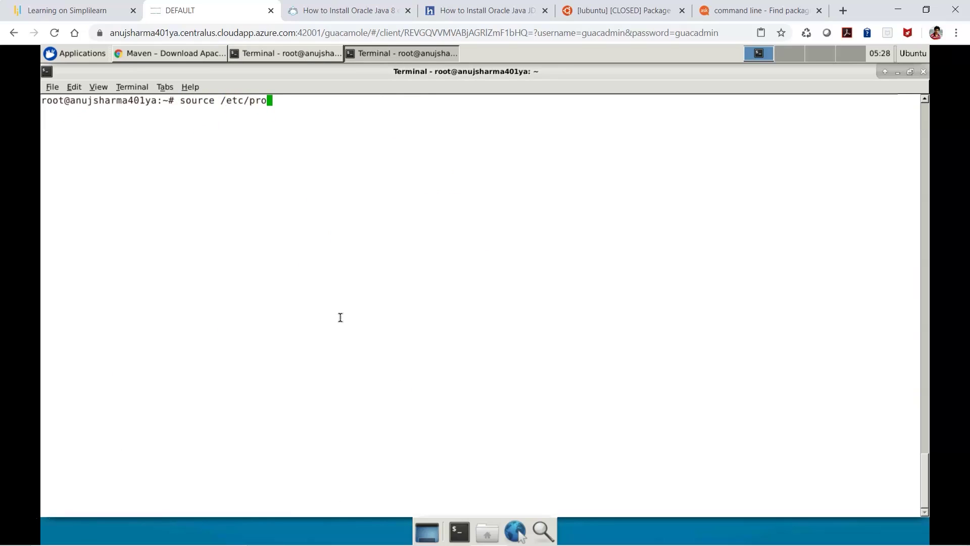
{"action": "type", "text": "file.d/mav"}
{"action": "key", "text": "Tab"}
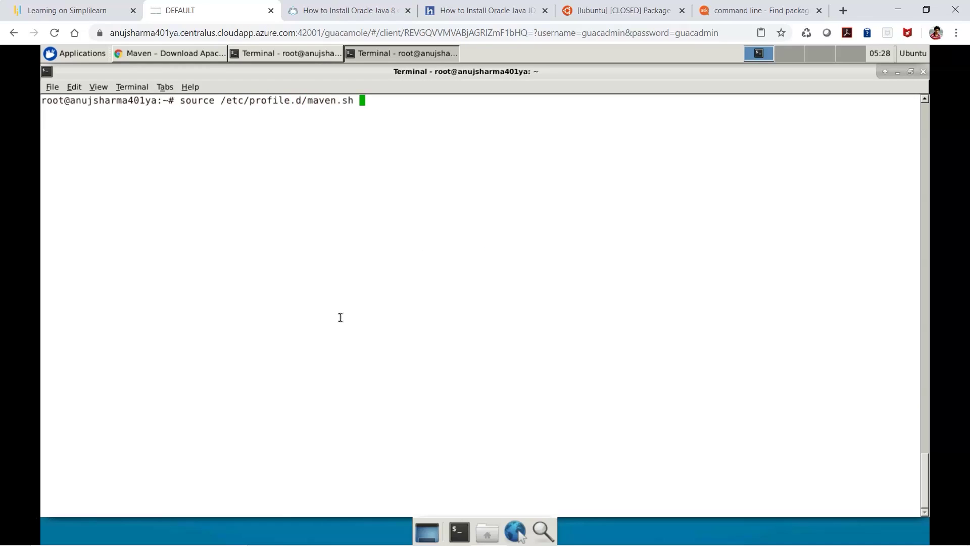
{"action": "key", "text": "Return"}
Step: Check the Maven installation with mvn -version
{"action": "type", "text": "mvn"}
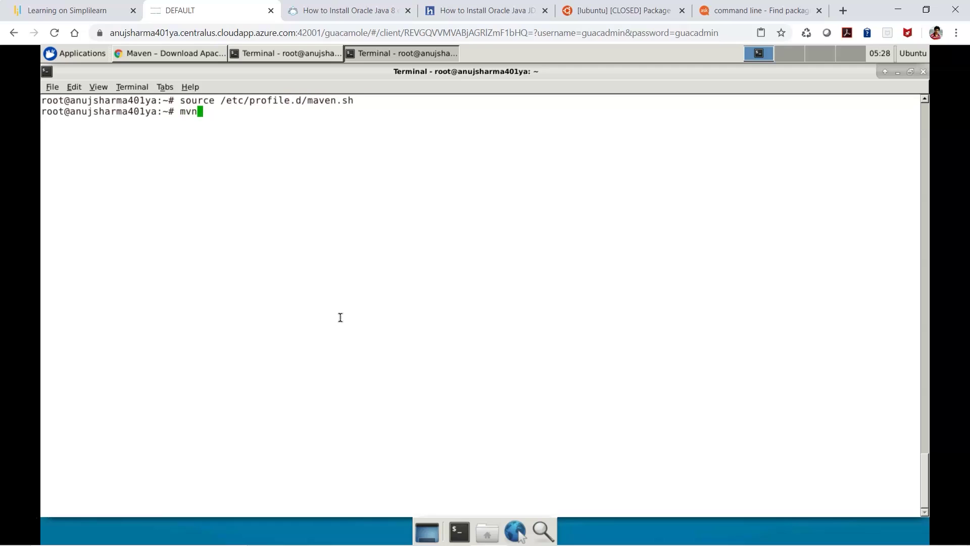
{"action": "type", "text": " -version"}
{"action": "key", "text": "Return"}
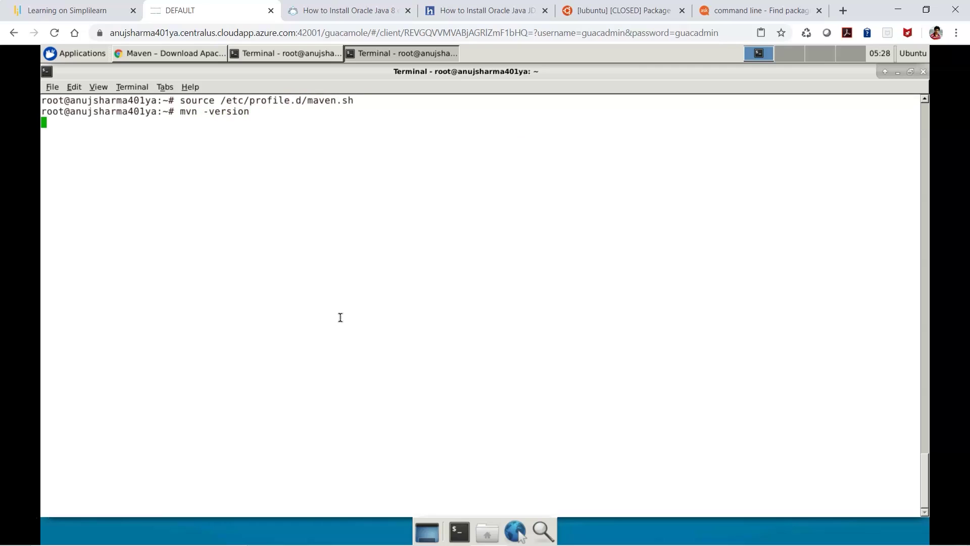